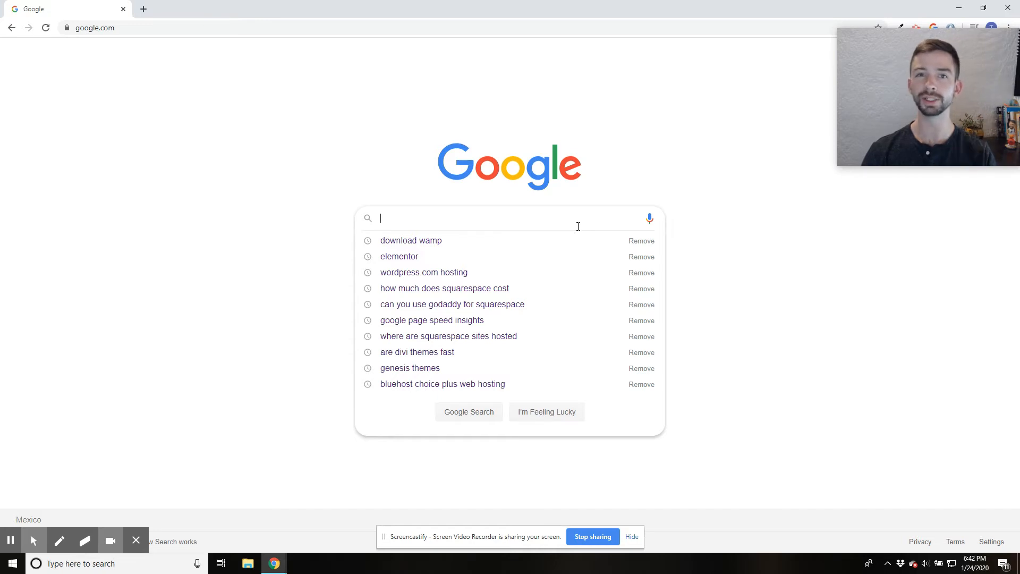
- Search Google for "download wamp" and open the downloads section of the WampServer website
left_click(453, 241)
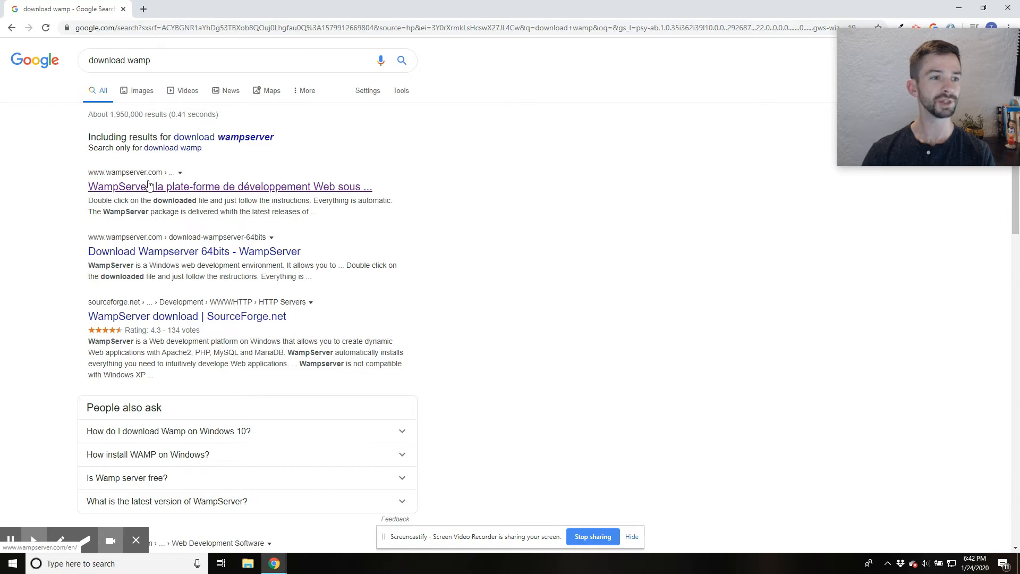
left_click(198, 192)
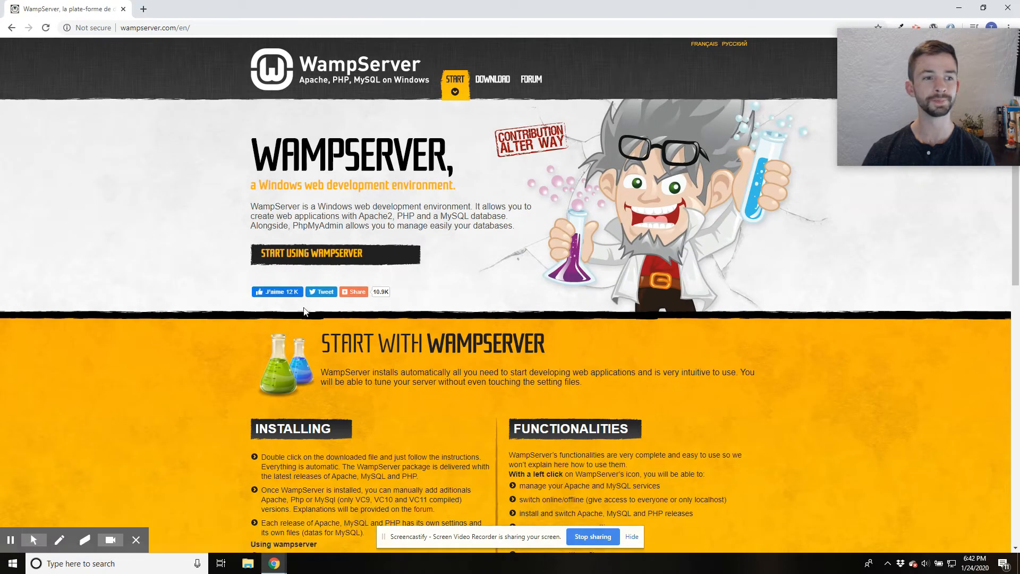
left_click(326, 259)
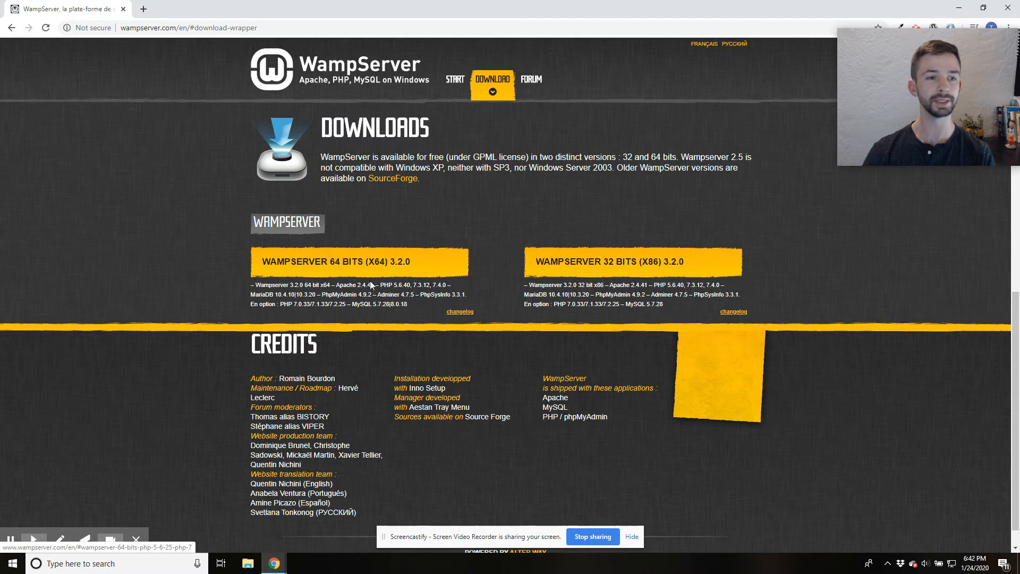
- Download WampServer 64 bits (X64) 3.2.0 directly, without filling in the form
left_click(324, 261)
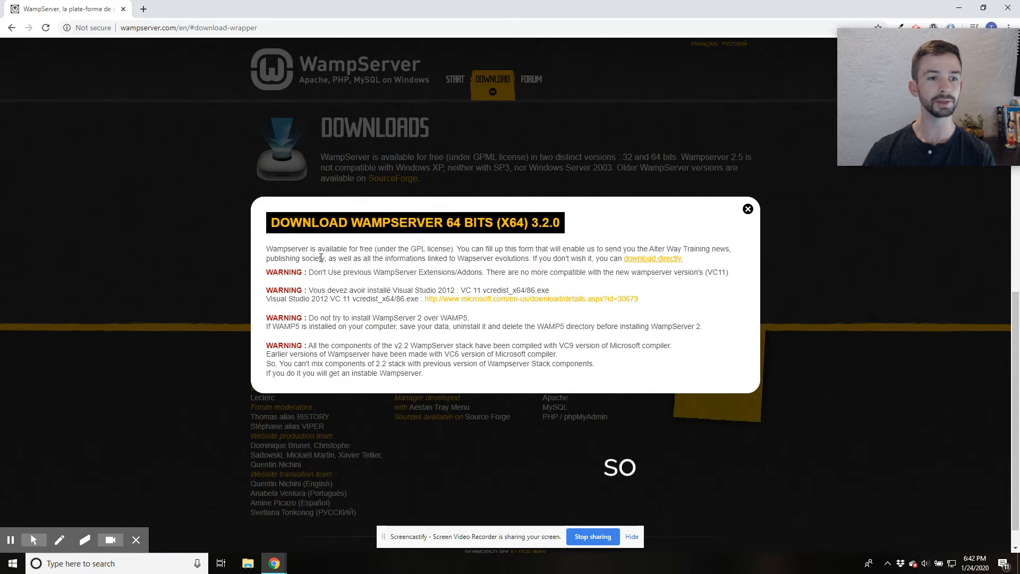
left_click_drag(382, 223, 493, 223)
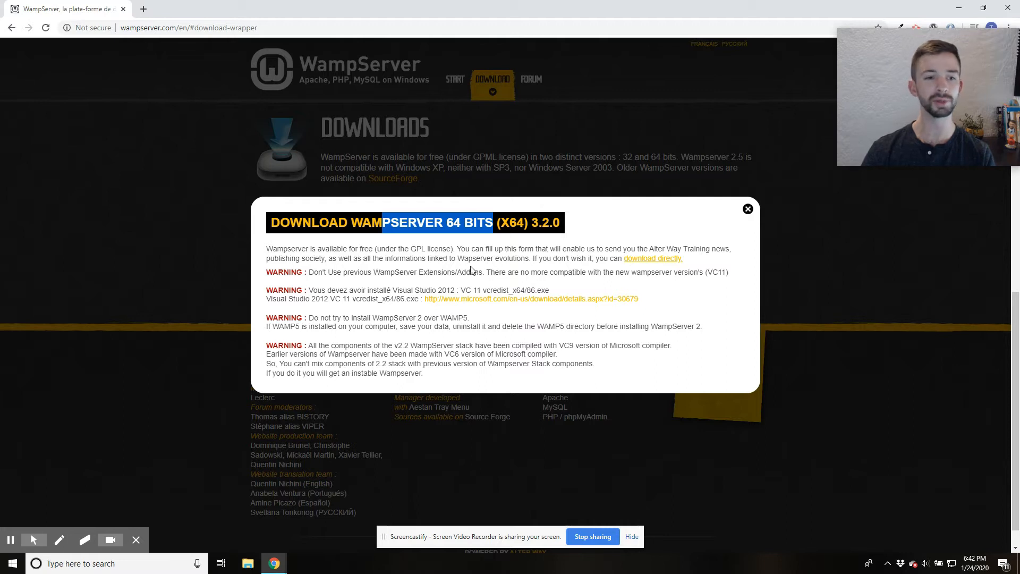
left_click(472, 270)
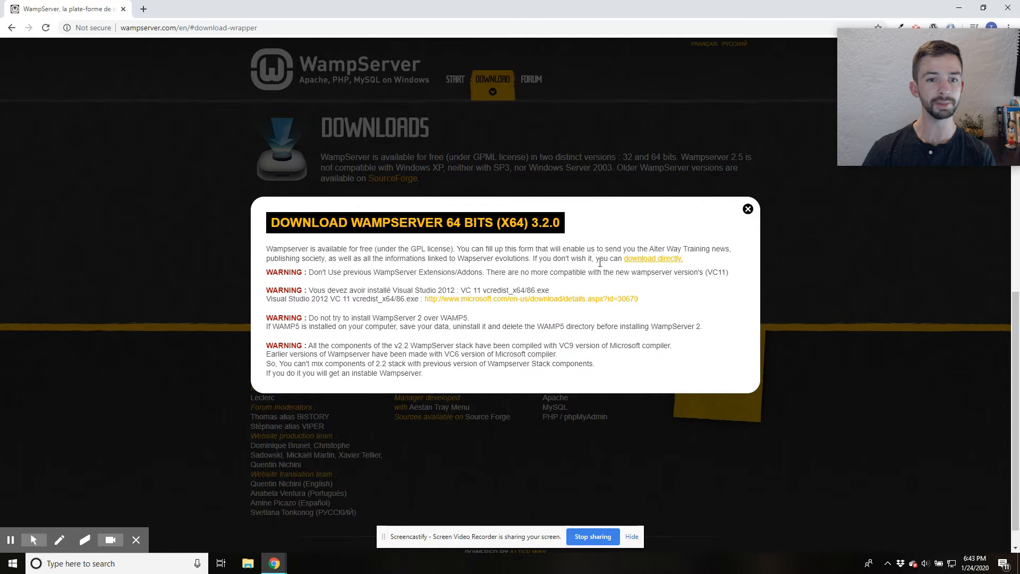
left_click(657, 264)
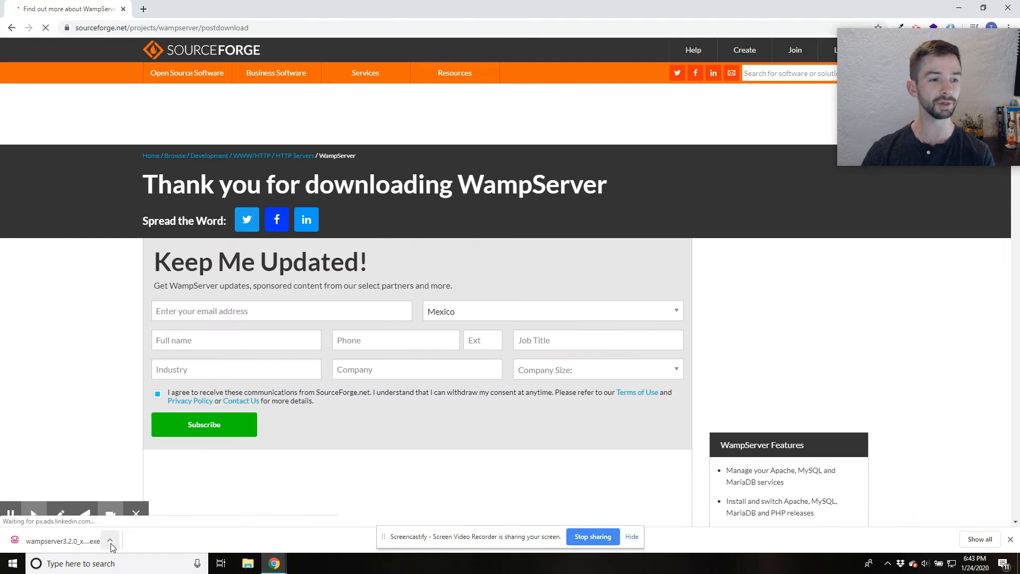
- Run the downloaded WampServer installer in English, accepting the licence agreement and keeping c:\wamp64 as the destination folder
left_click(110, 543)
left_click(69, 544)
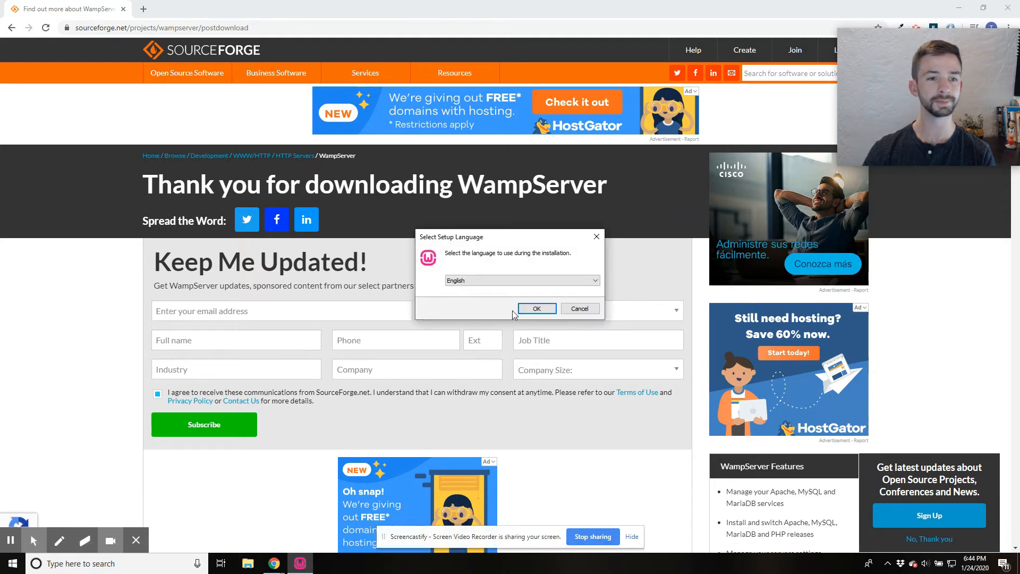
left_click(541, 310)
left_click(409, 352)
left_click(595, 387)
left_click(595, 386)
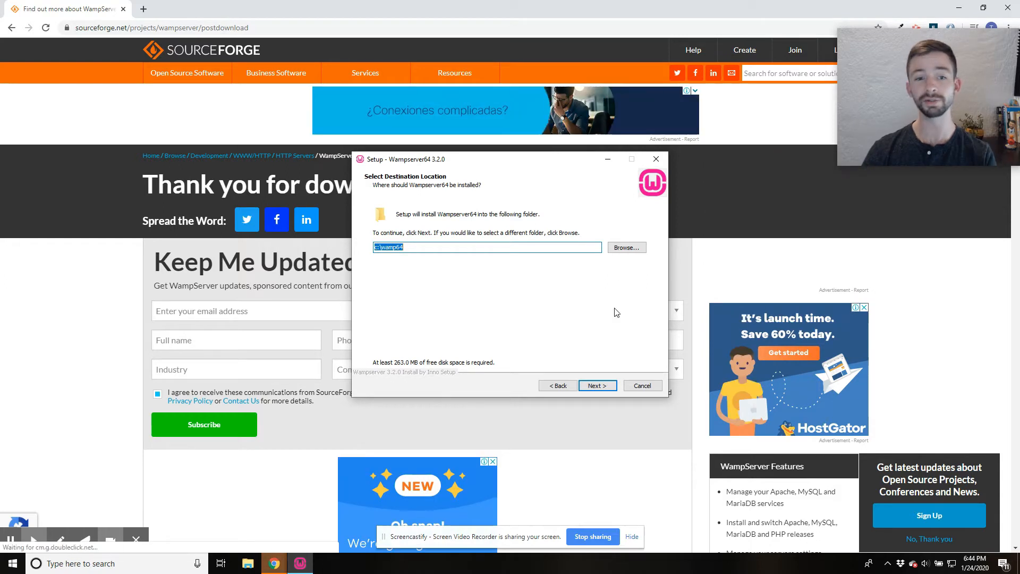
left_click(595, 386)
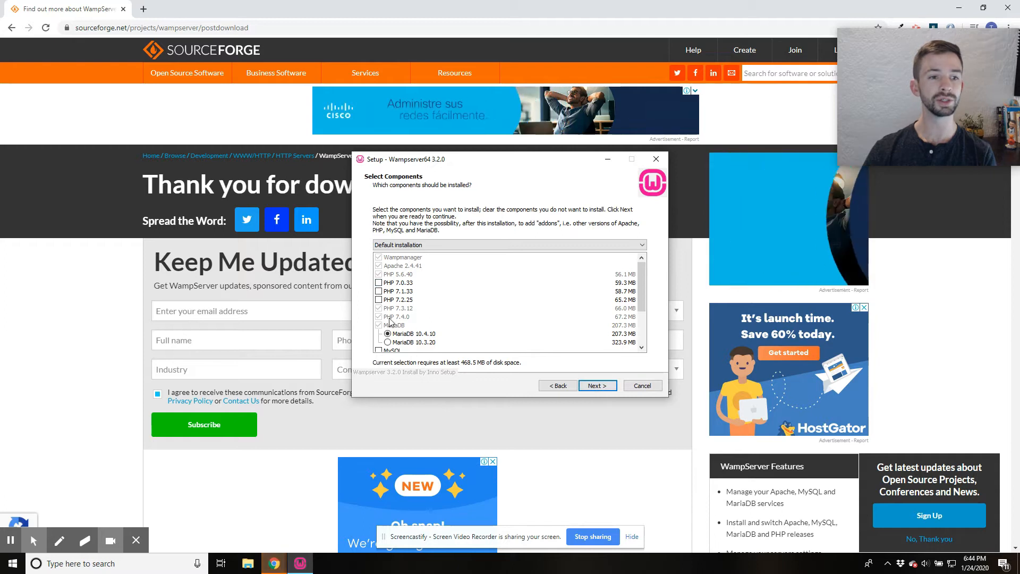
- Add PHP 7.0.33, PHP 7.1.33 and PHP 7.2.25 to the components to install and continue the setup
scroll(432, 282, "down", 3)
scroll(432, 293, "up", 2)
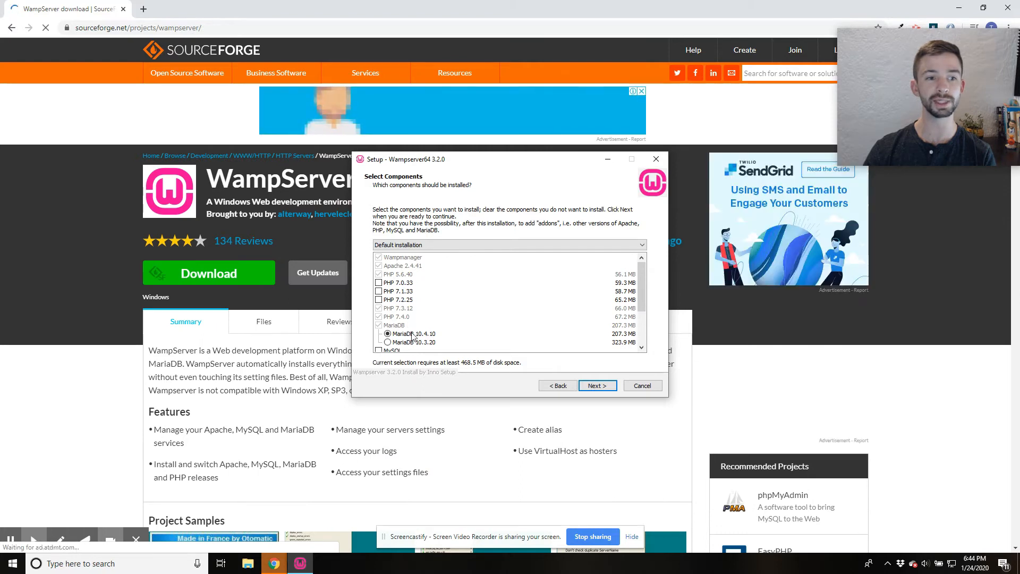
left_click(378, 282)
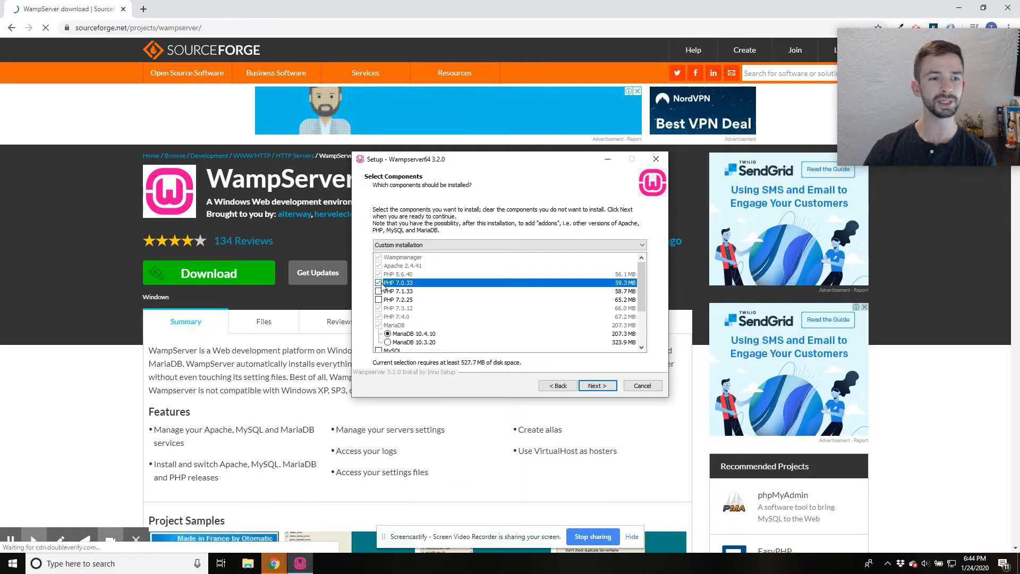
left_click(379, 291)
left_click(379, 300)
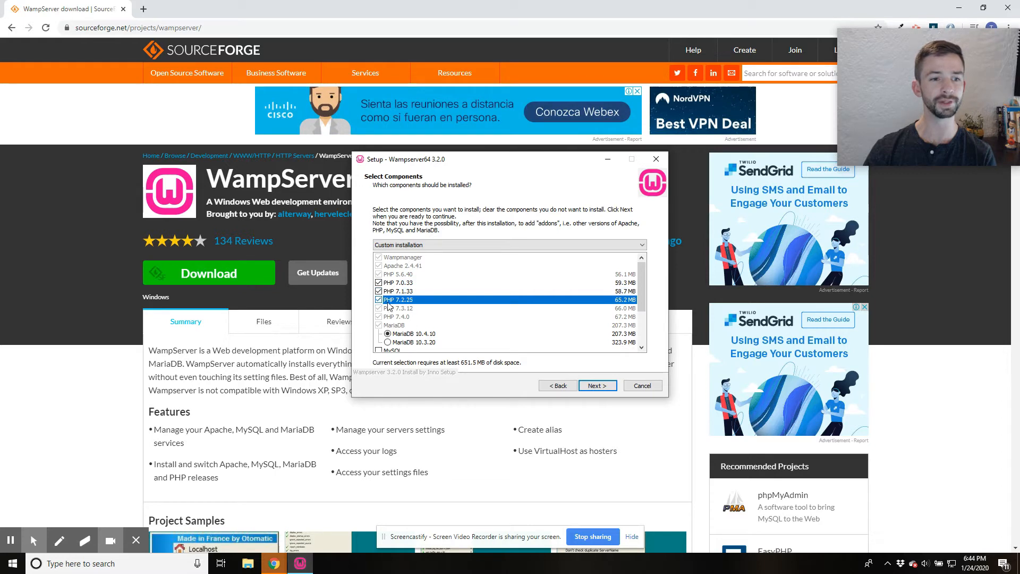
left_click(601, 388)
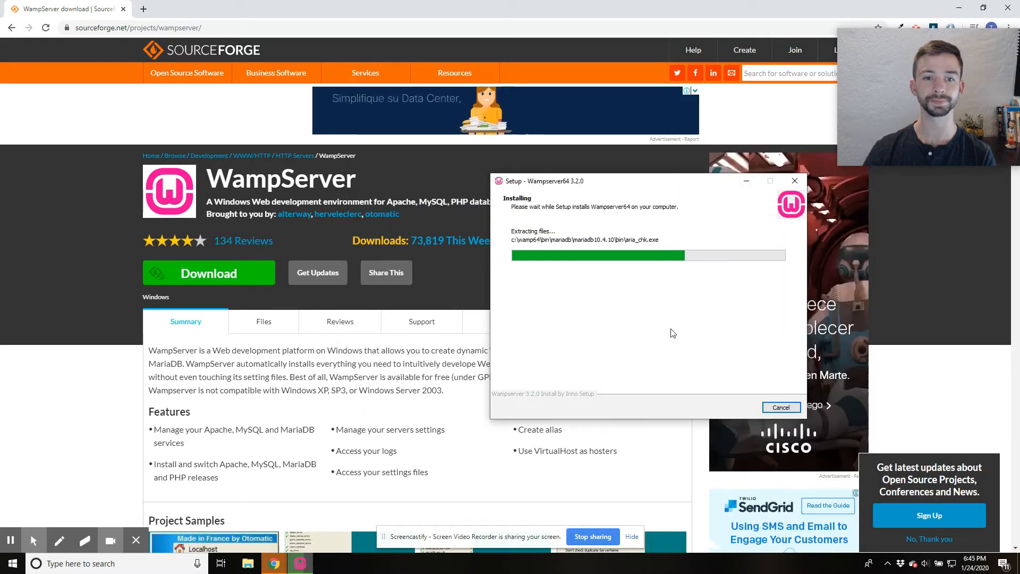
- Load google.com in the browser while the installation runs
left_click(269, 24)
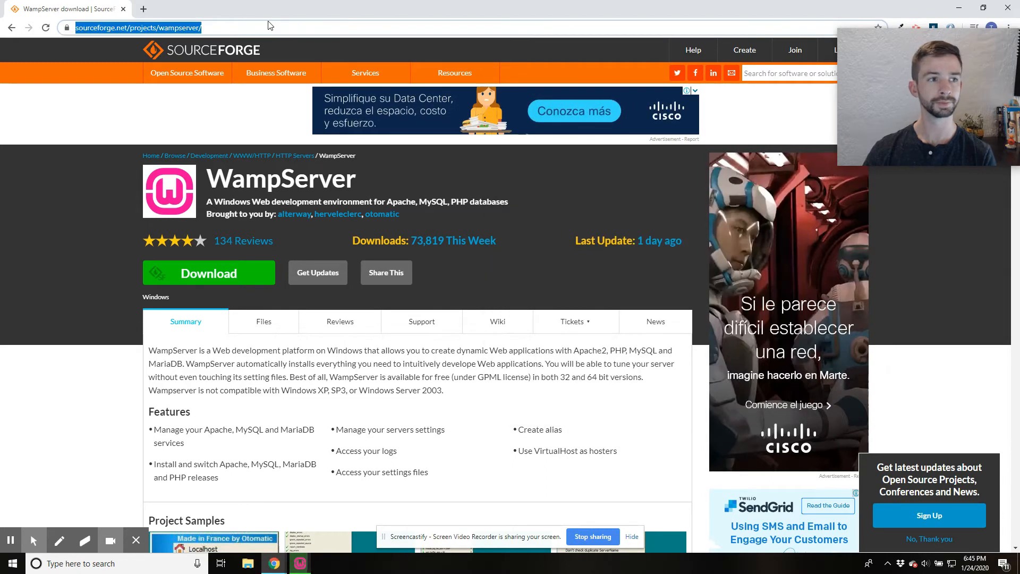
type("google.com")
key("Return")
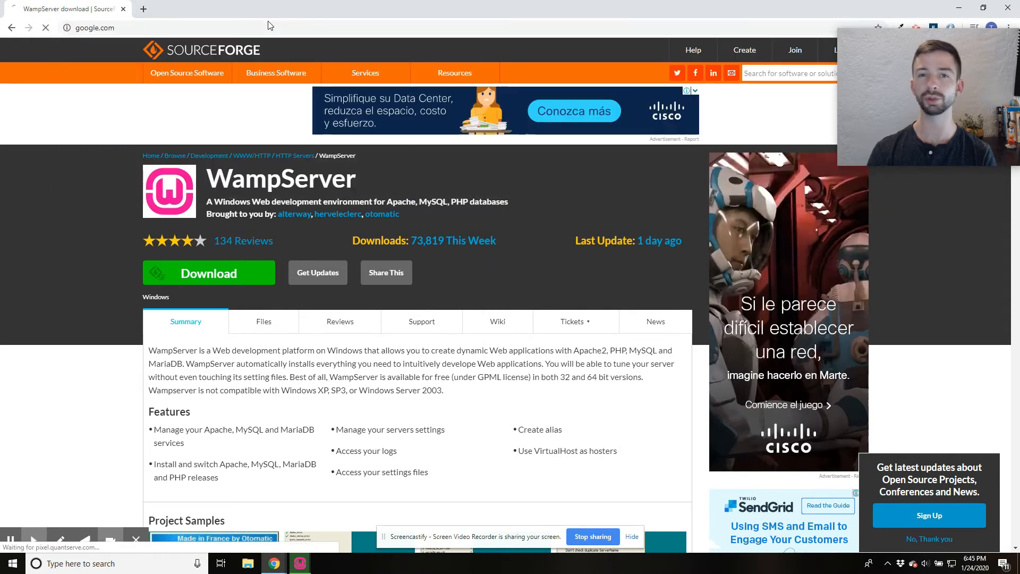
- Return to the Wampserver64 setup and complete it, keeping Internet Explorer as the browser and Notepad as the text editor
left_click(300, 563)
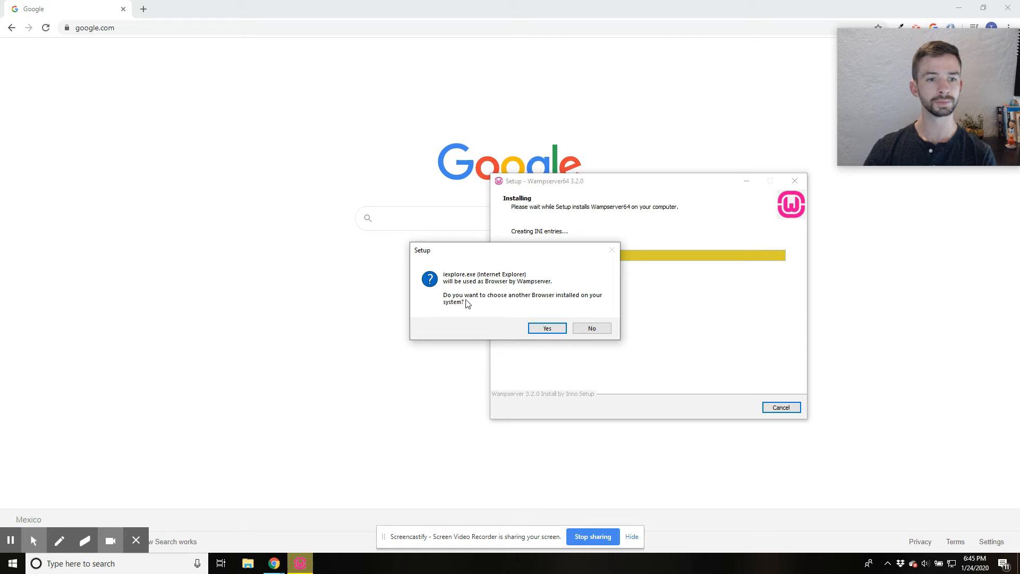
left_click(547, 328)
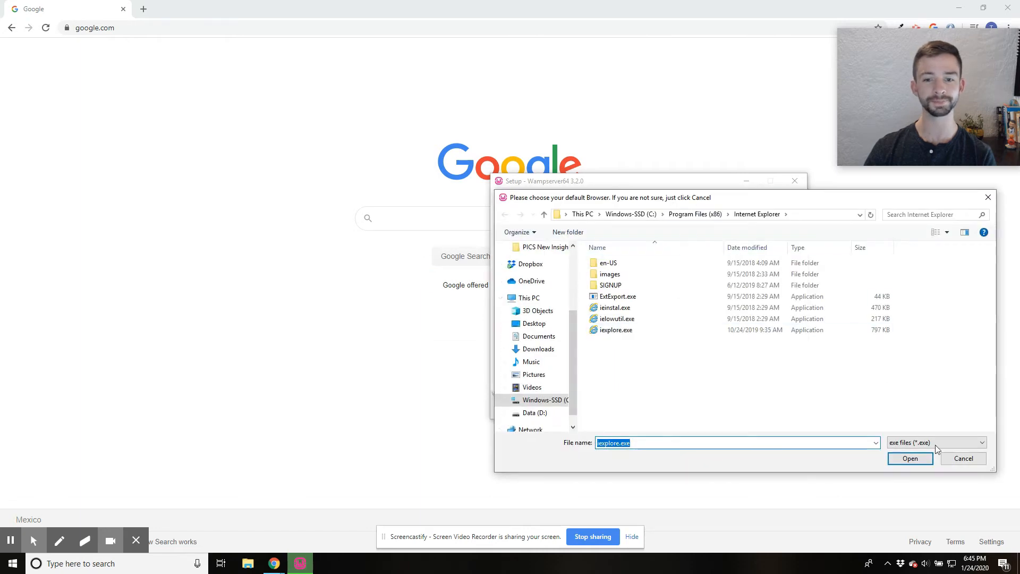
left_click(955, 458)
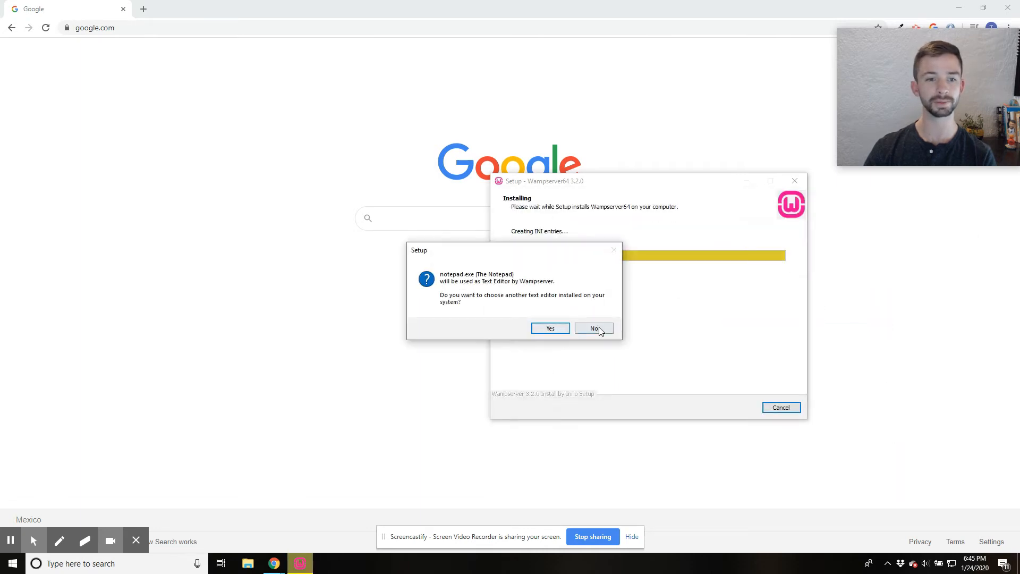
left_click(593, 329)
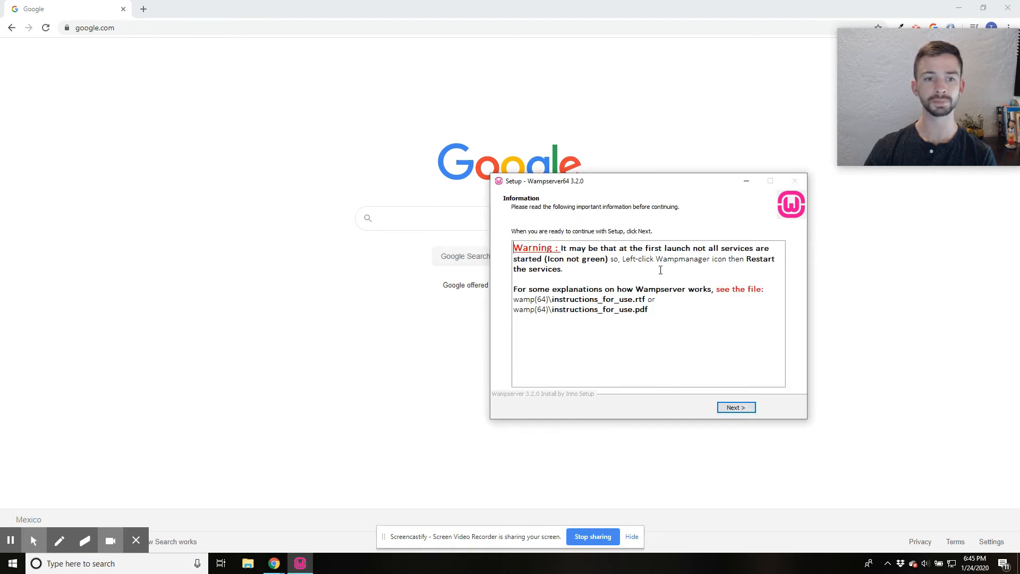
left_click(745, 408)
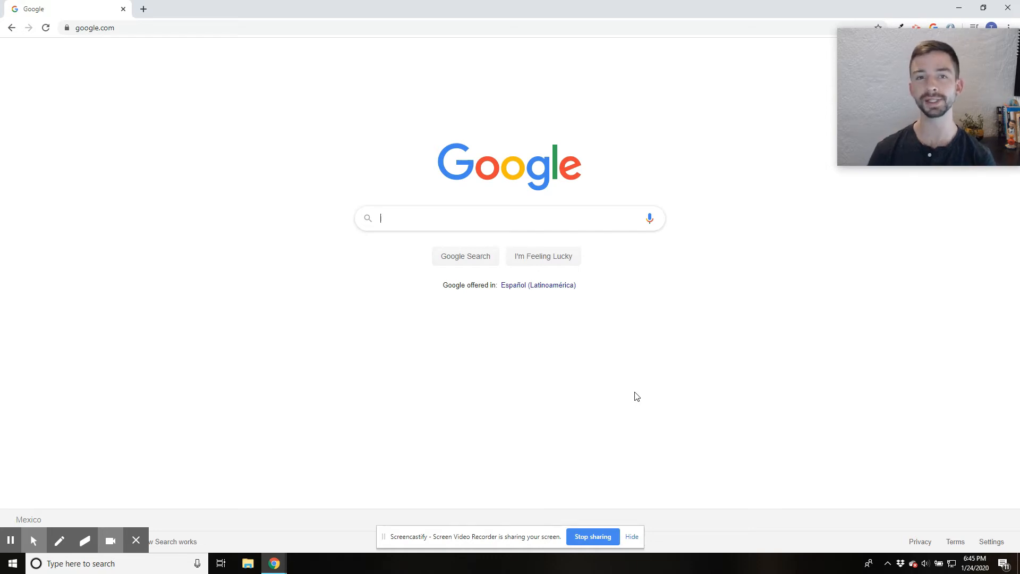
- Search Google for "download wordpress" and open the WordPress.org download page
type("dow")
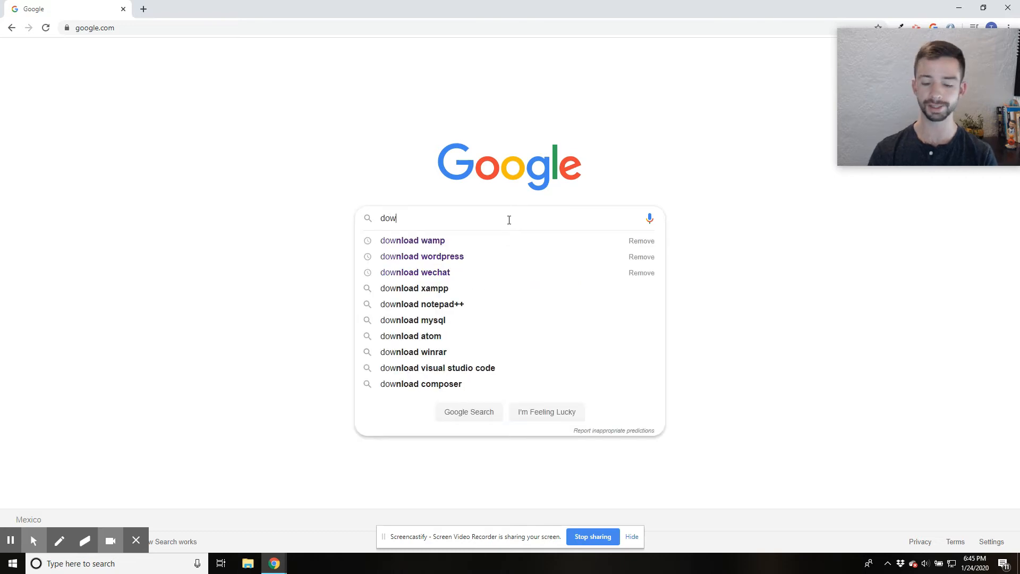
key("Down")
key("Down")
key("Return")
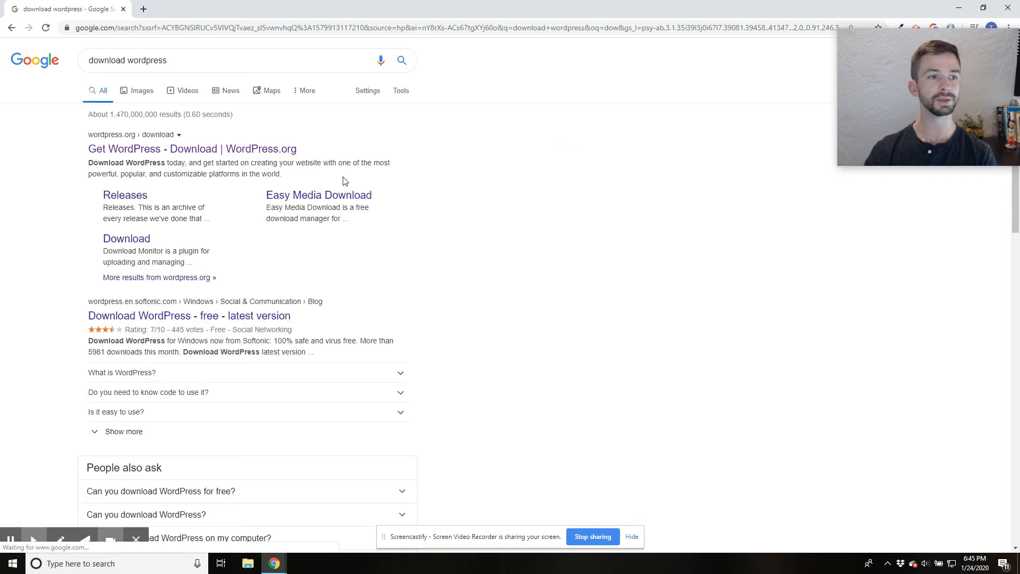
left_click(212, 149)
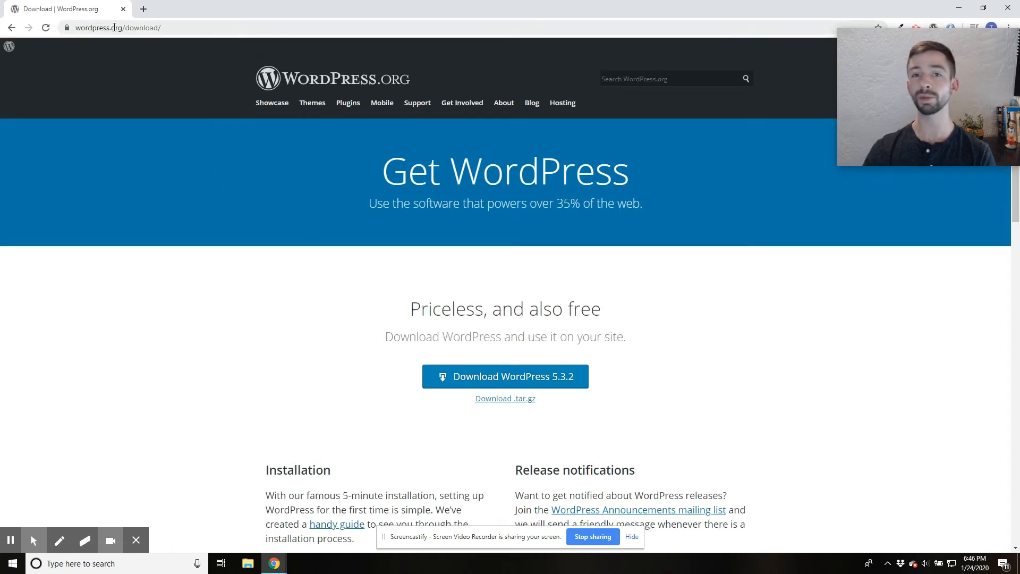
- Download WordPress 5.3.2 and dismiss the pop-up that follows
double_click(113, 27)
left_click(553, 376)
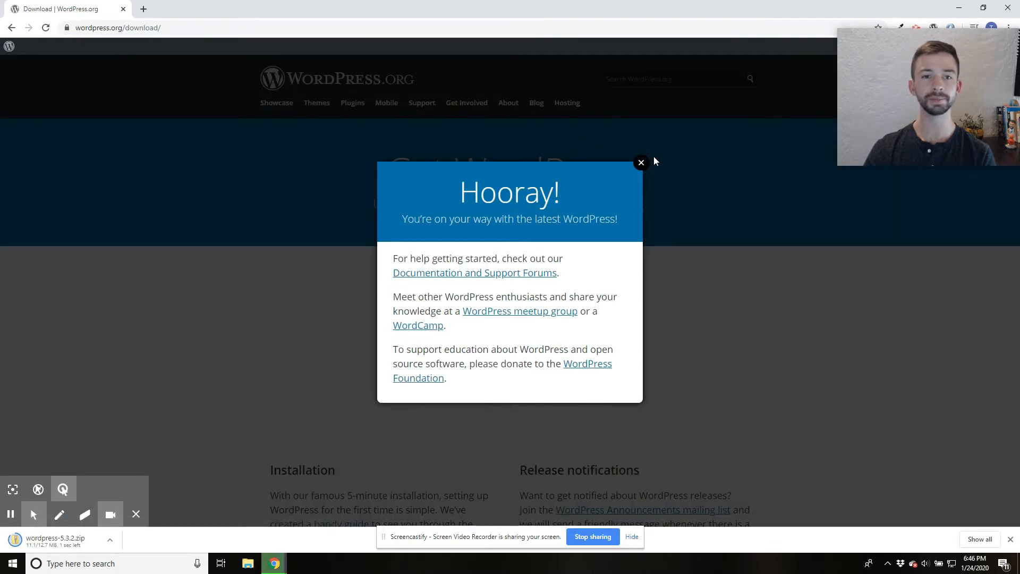
left_click(641, 162)
- Switch to File Explorer and open the www folder inside wamp64 on the C: drive
left_click(250, 571)
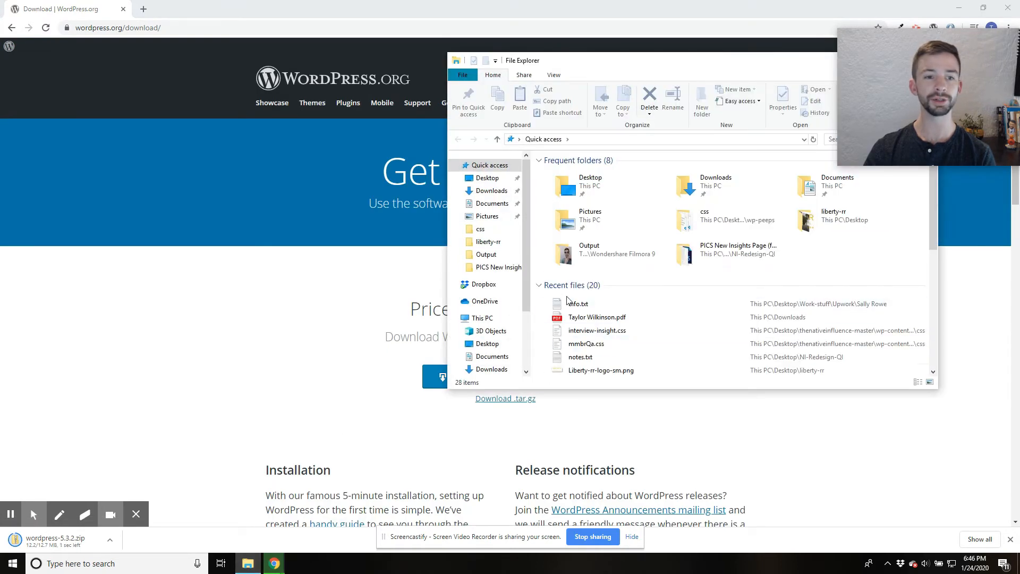
scroll(494, 318, "down", 2)
scroll(501, 320, "down", 1)
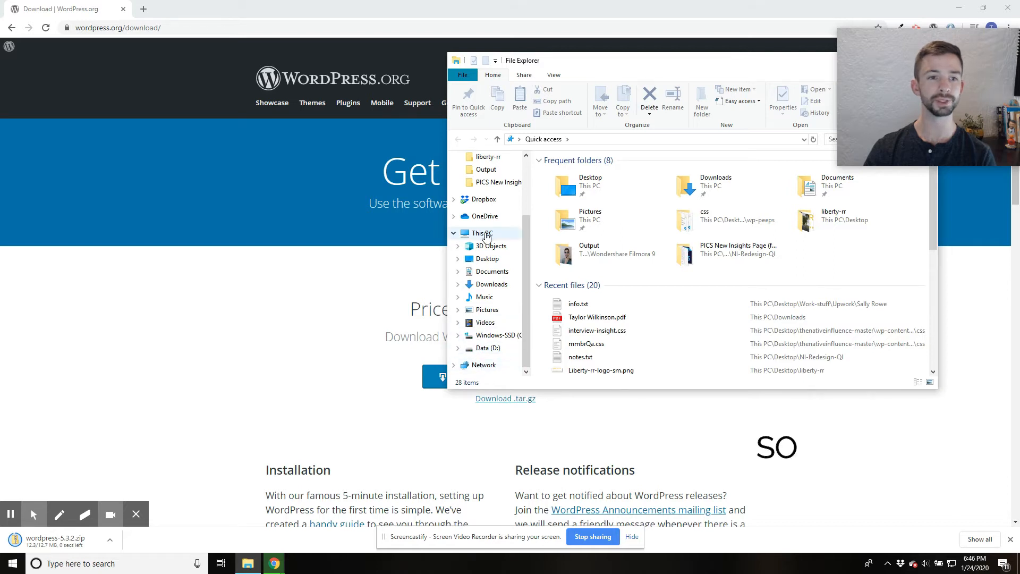
left_click(481, 233)
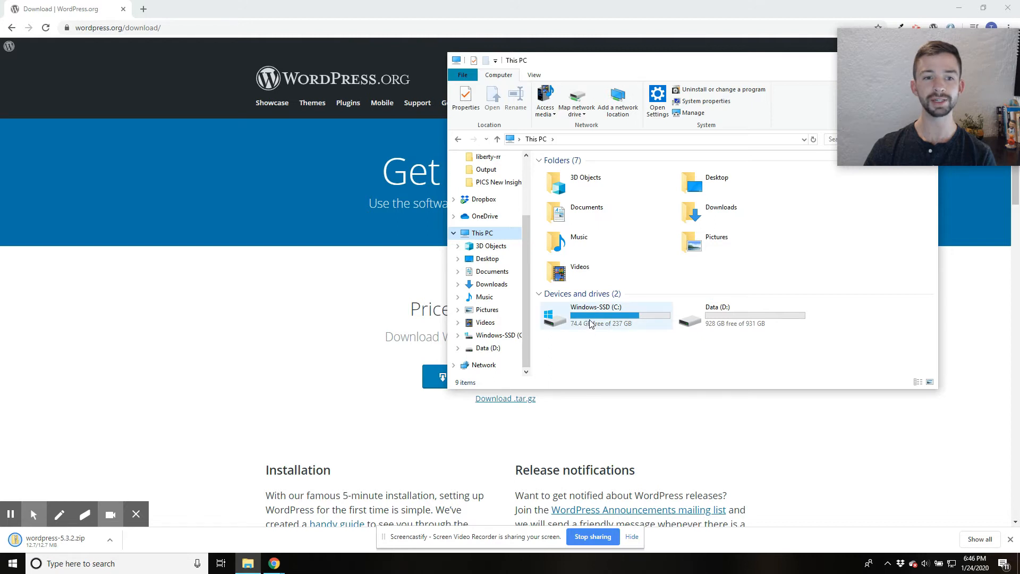
double_click(591, 322)
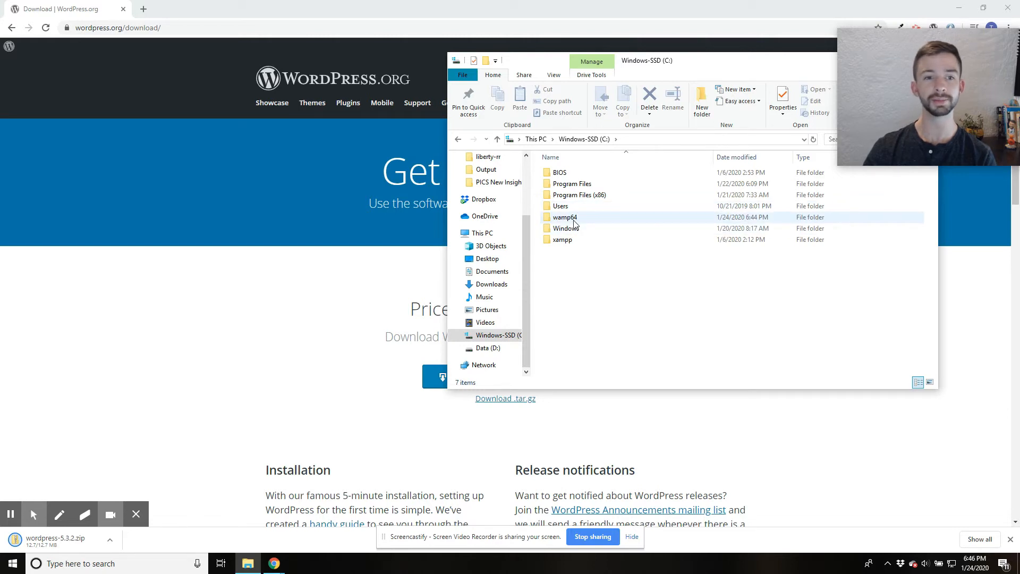
left_click(564, 219)
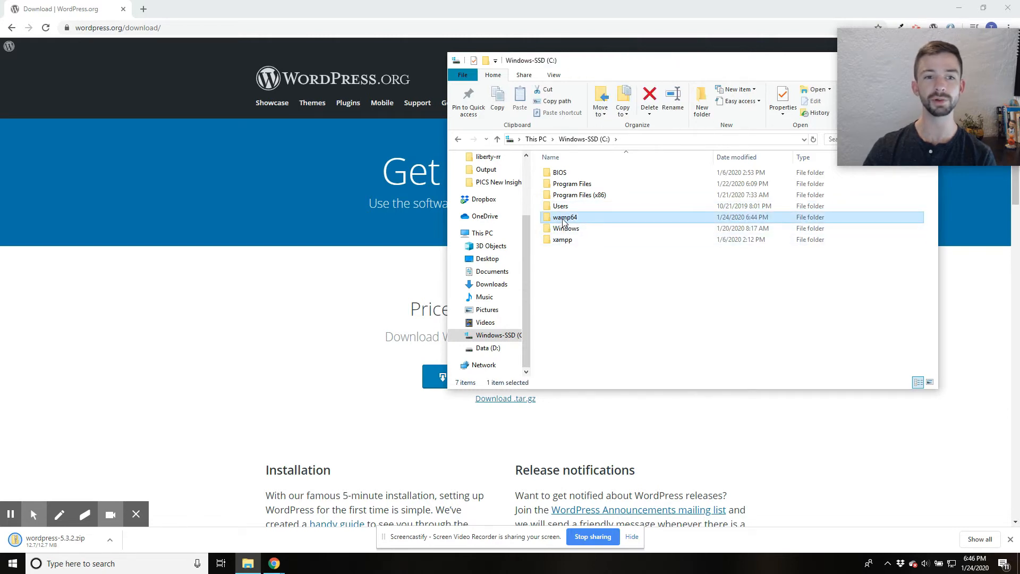
double_click(564, 220)
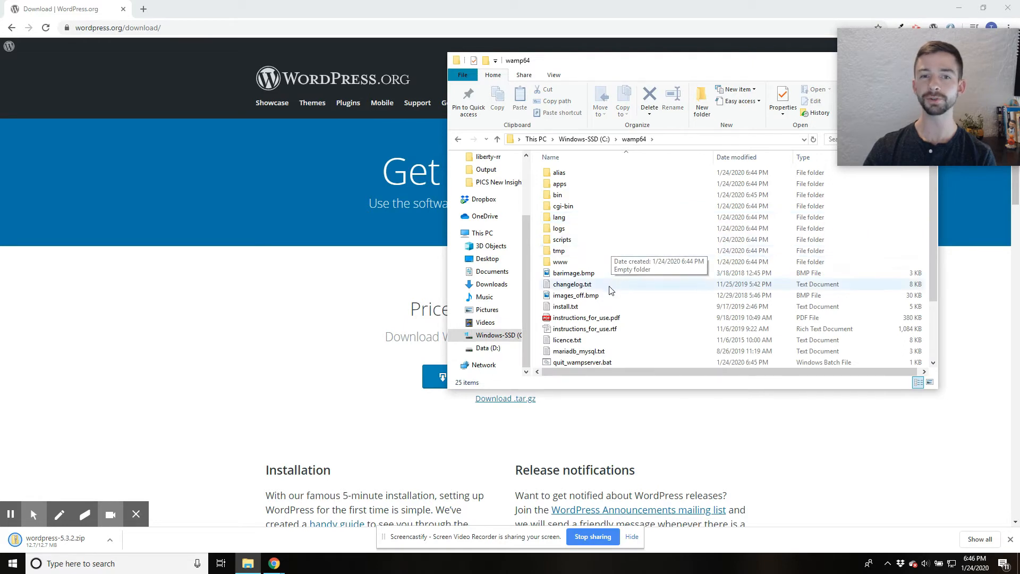
left_click(560, 262)
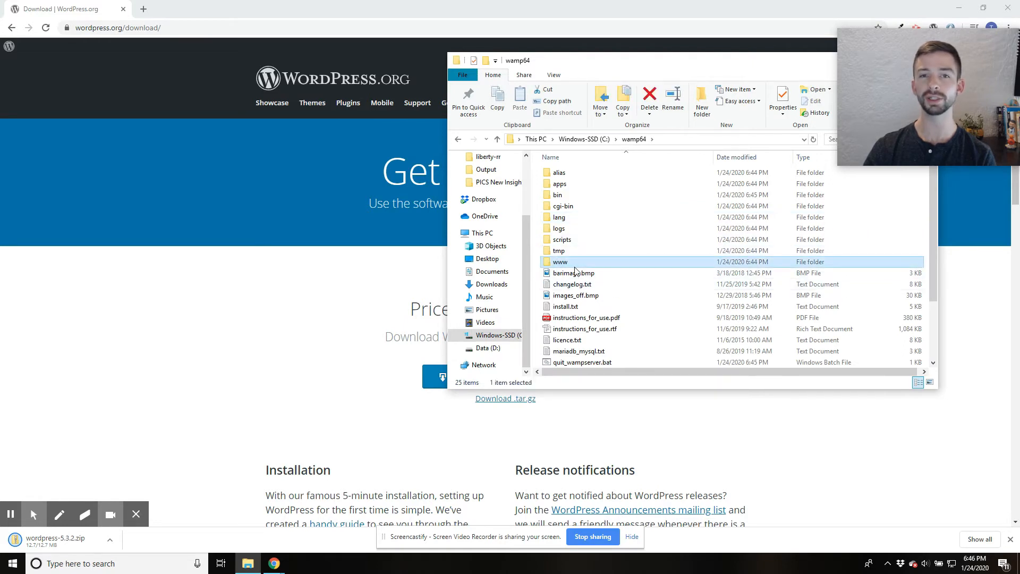
double_click(580, 263)
left_click(628, 140)
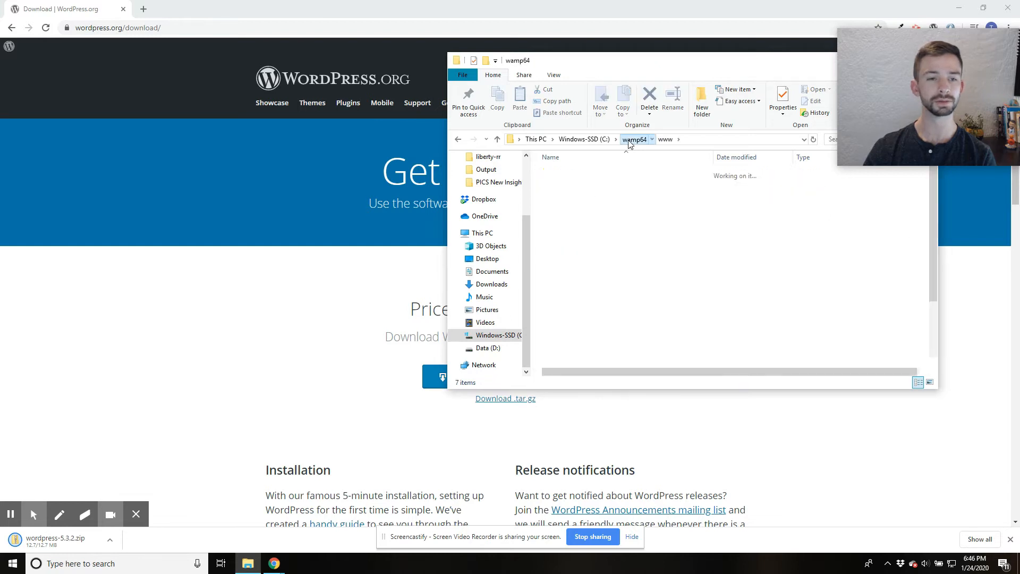
double_click(577, 263)
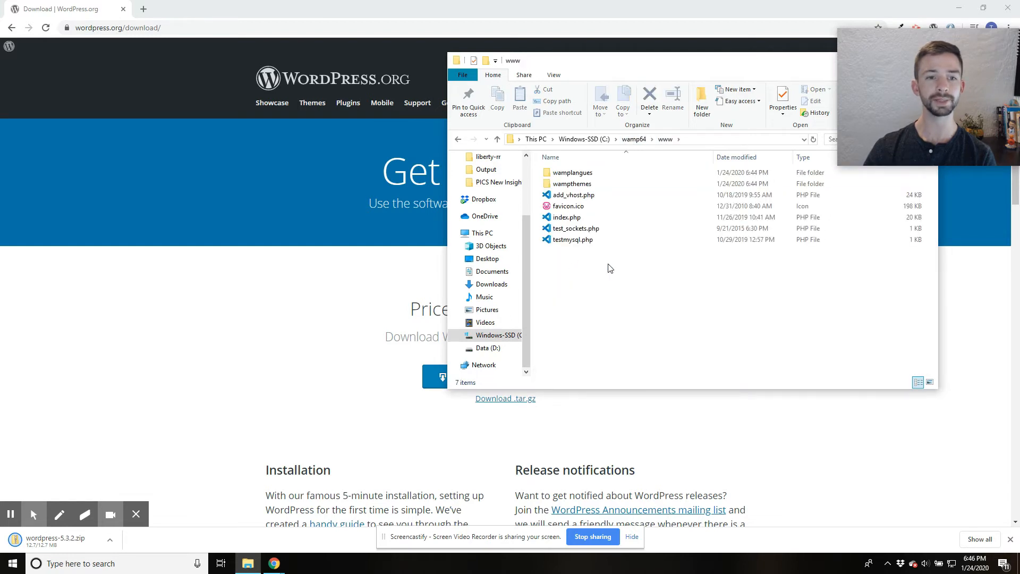
- Create a new folder named test-site inside the www folder
right_click(610, 268)
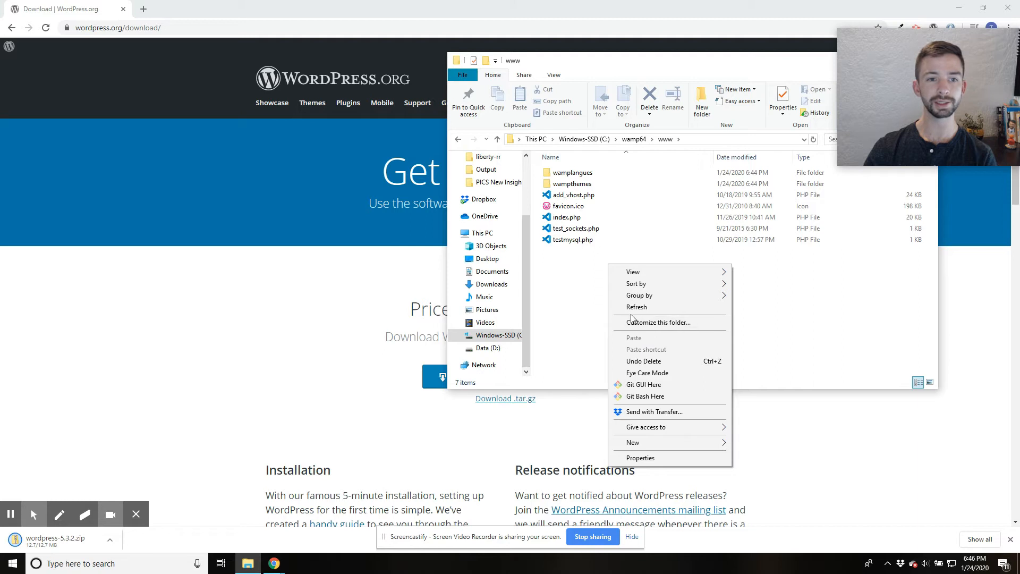
mouse_move(706, 443)
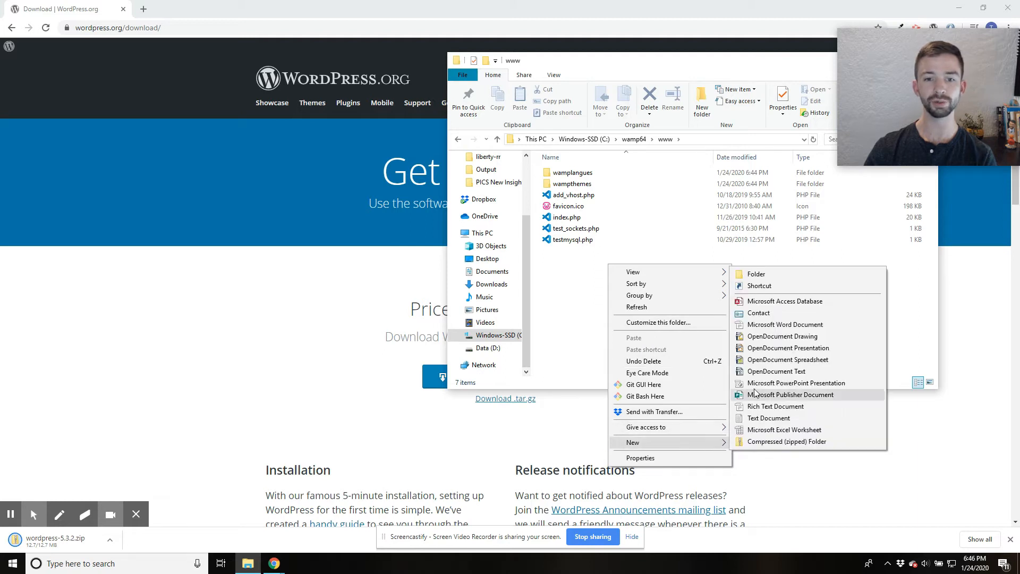
left_click(757, 274)
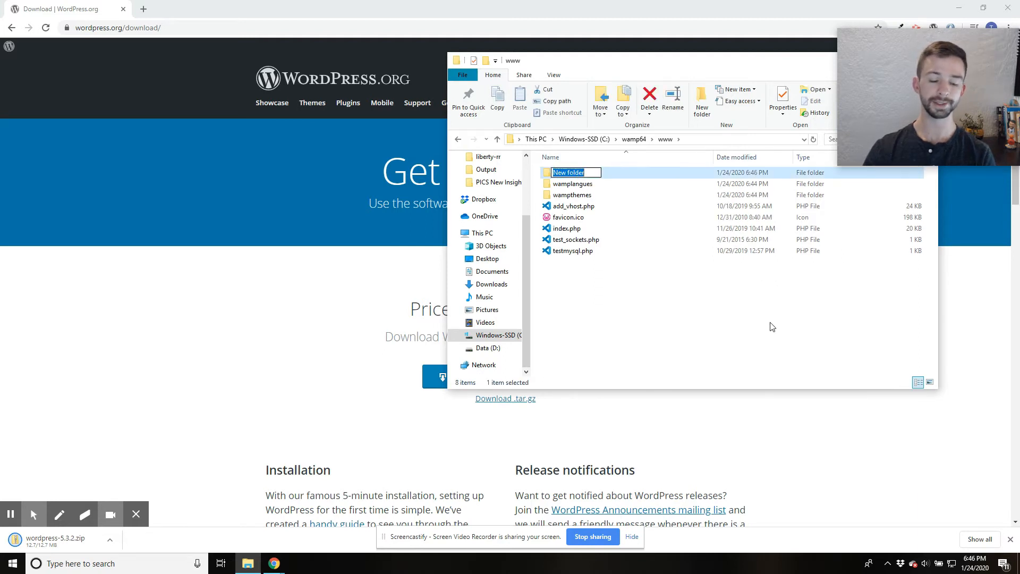
type("test-site")
key("Return")
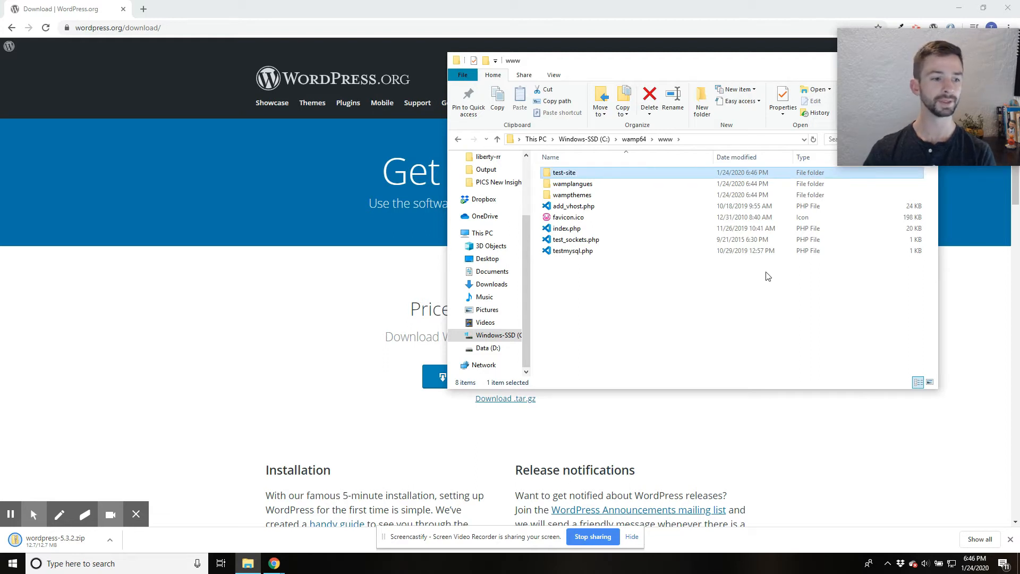
- Locate the downloaded wordpress-5.3.2.zip in its folder and extract all its files to the suggested wordpress-5.3.2 folder in Downloads
left_click(110, 541)
left_click(148, 504)
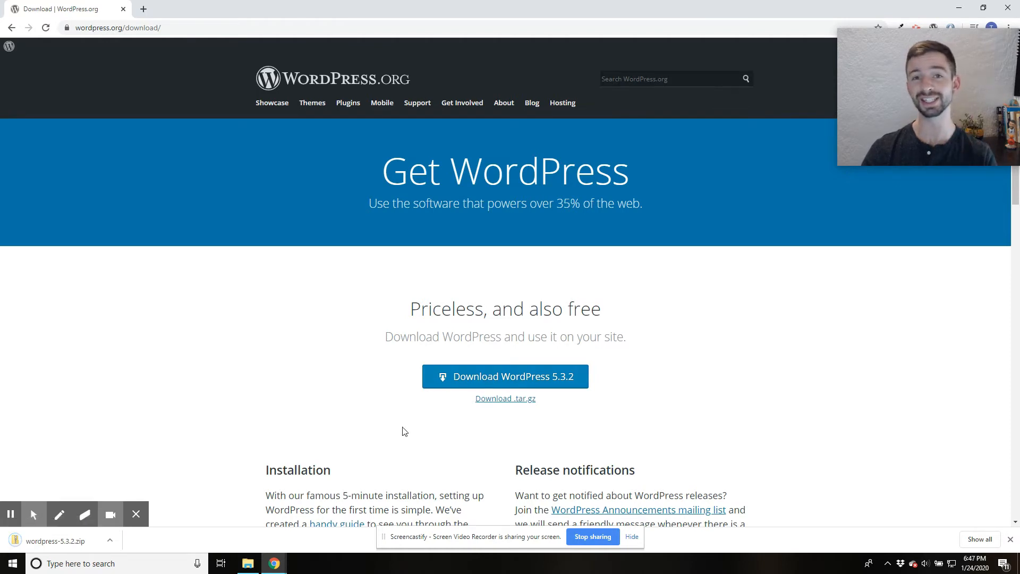
left_click(111, 542)
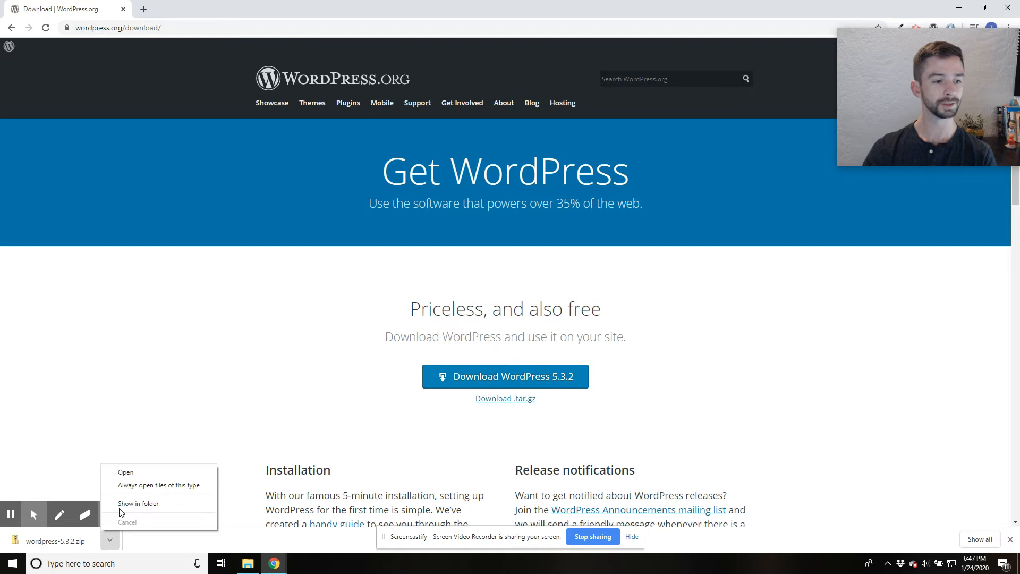
left_click(151, 503)
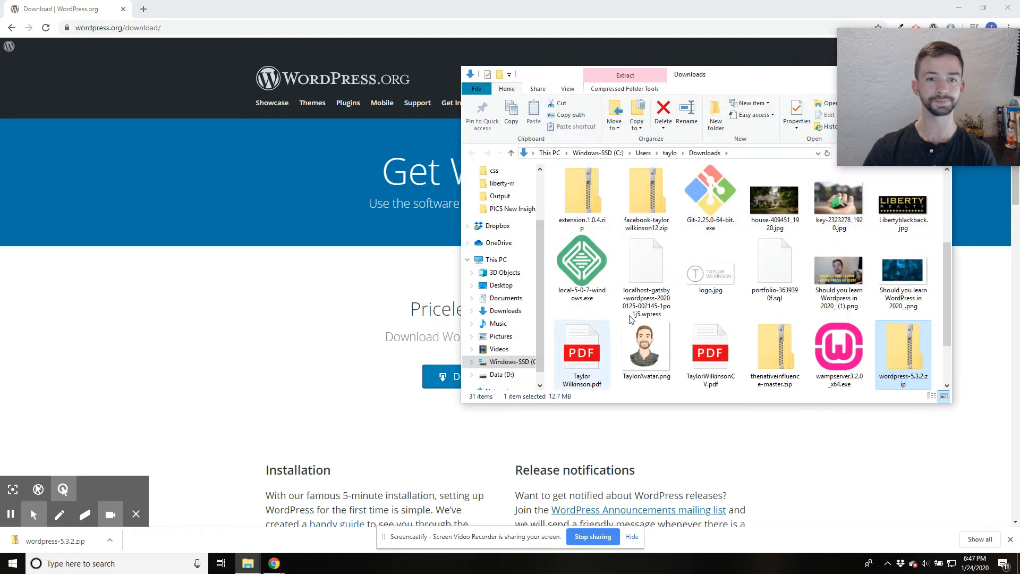
right_click(897, 356)
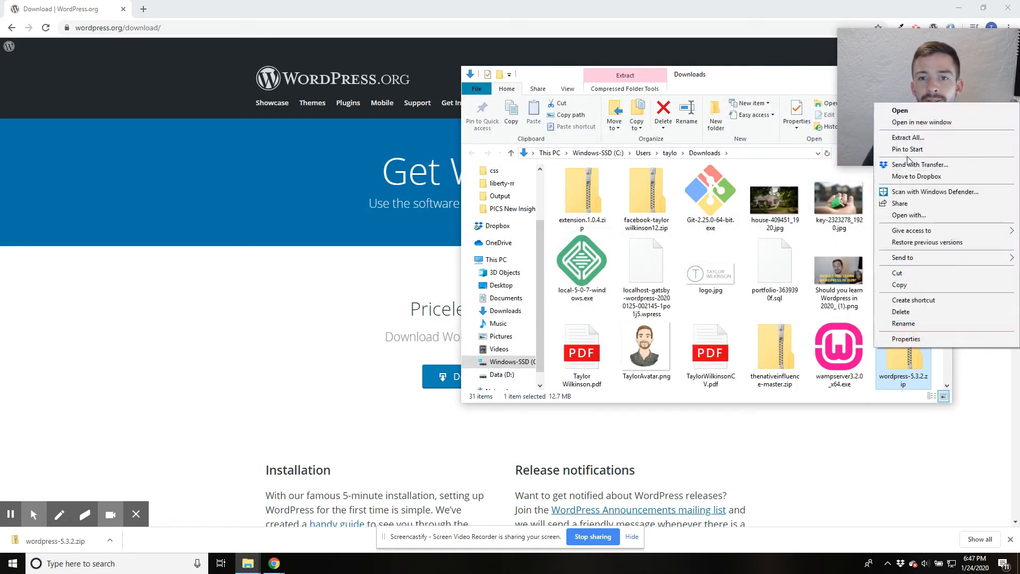
left_click(908, 138)
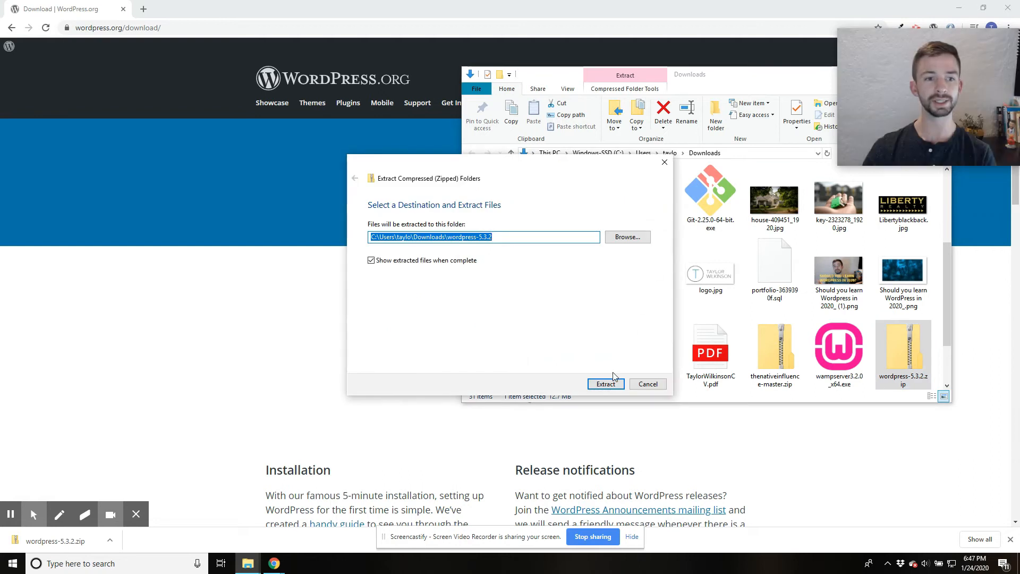
left_click(606, 384)
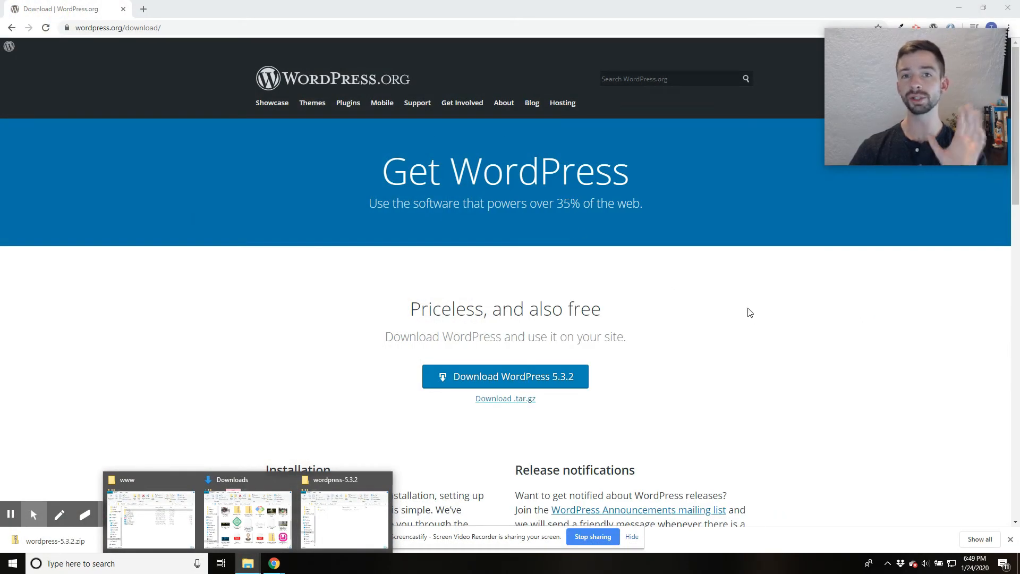
- Open the extracted wordpress-5.3.2 folder in Downloads and go into its inner wordpress folder
left_click(386, 475)
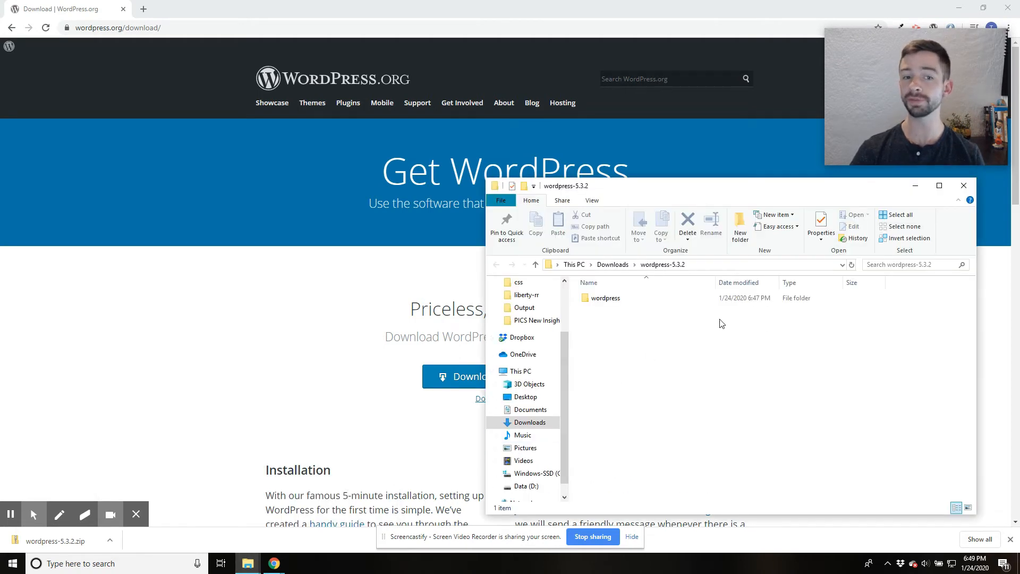
double_click(605, 298)
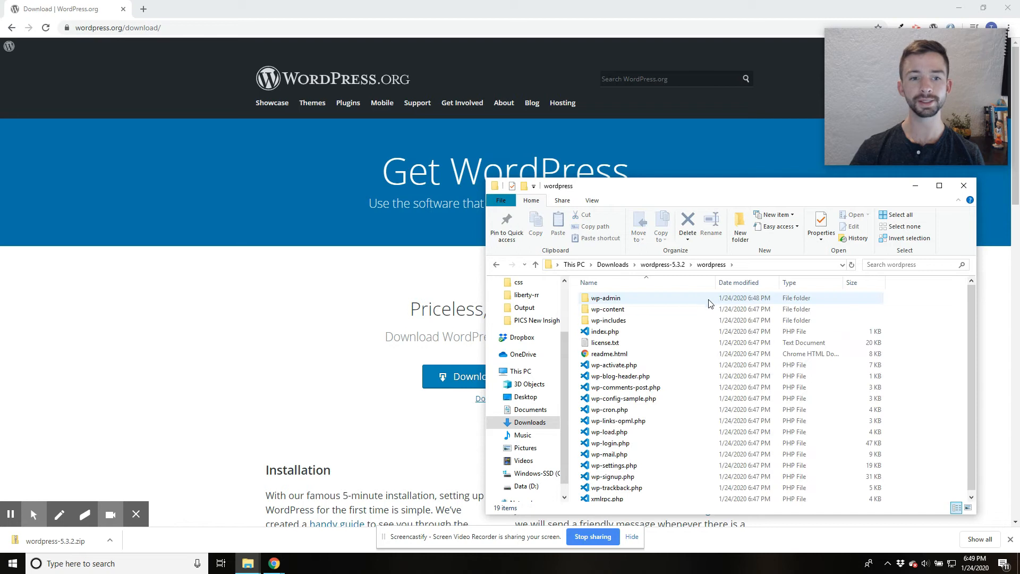
left_click(670, 265)
left_click(611, 264)
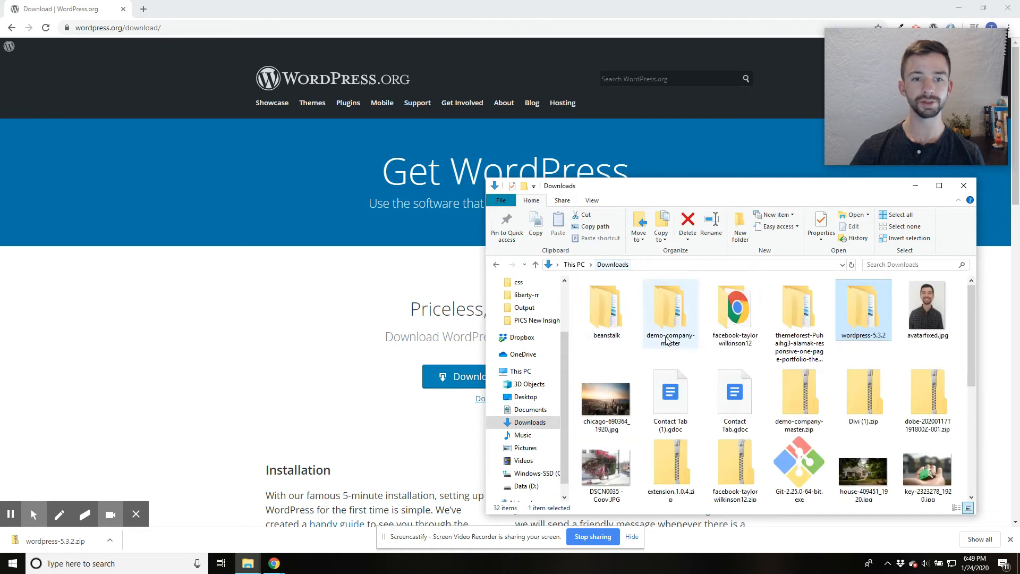
double_click(861, 314)
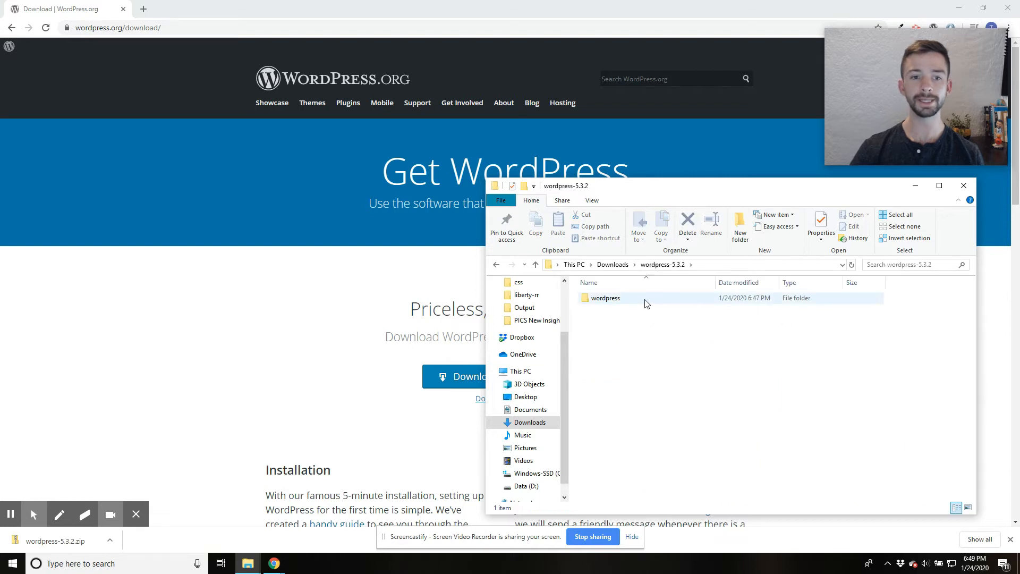
double_click(606, 298)
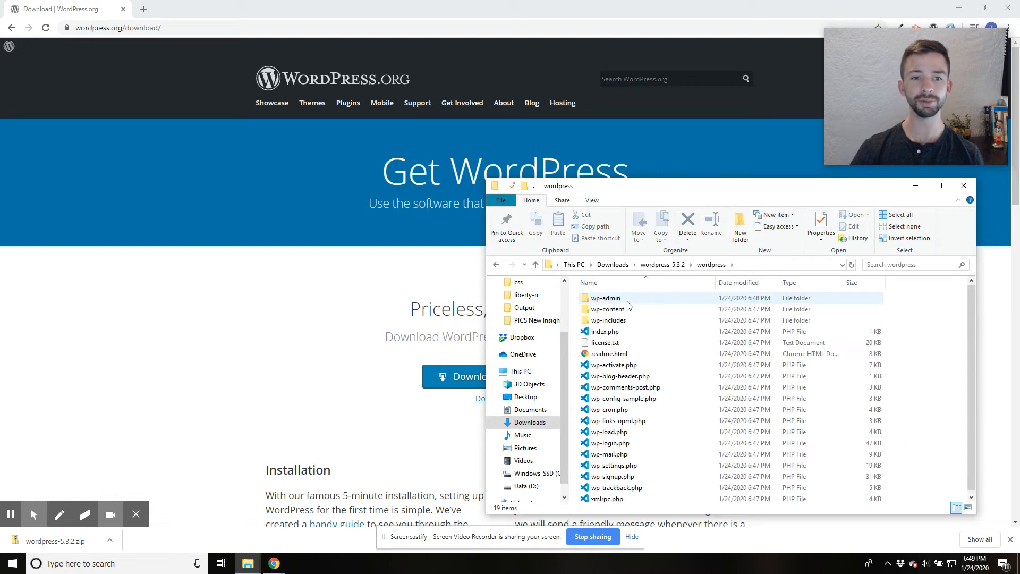
- Copy all the files and folders inside the extracted wordpress folder
scroll(629, 305, "down", 1)
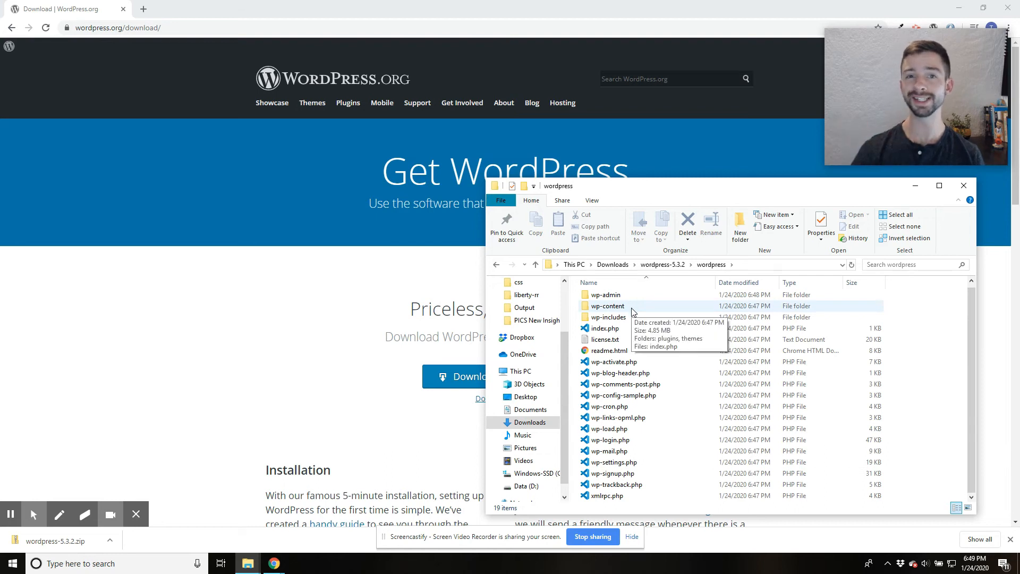
scroll(647, 334, "up", 1)
key("ctrl+a")
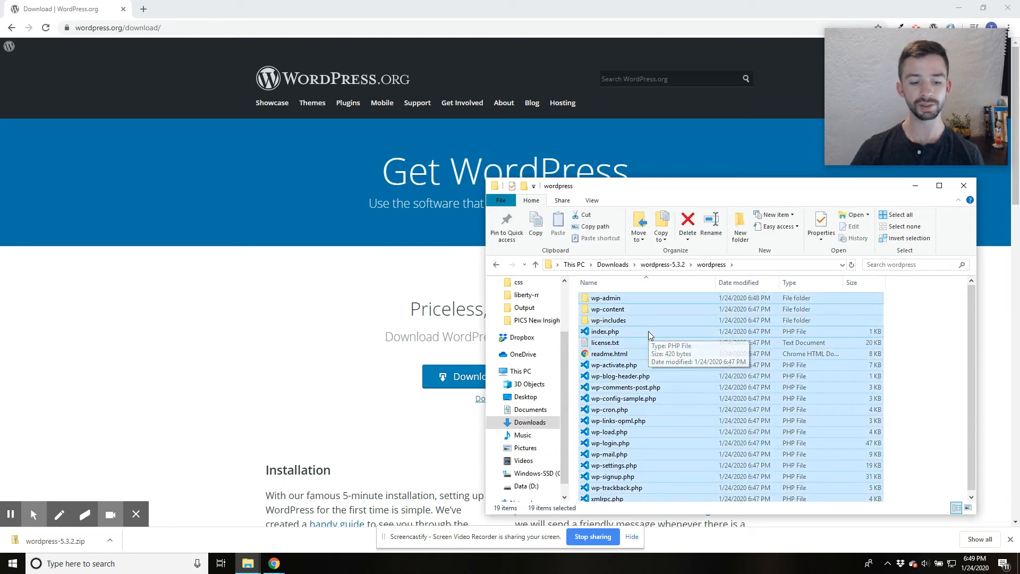
key("ctrl+c")
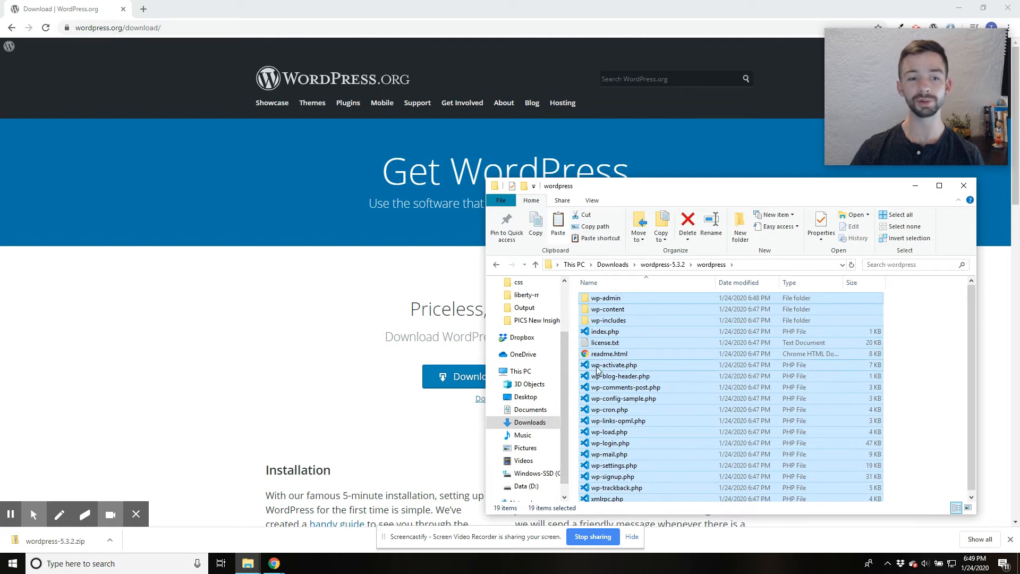
- Paste the copied WordPress files into the test-site folder under wamp64\www on the C: drive
scroll(536, 454, "down", 1)
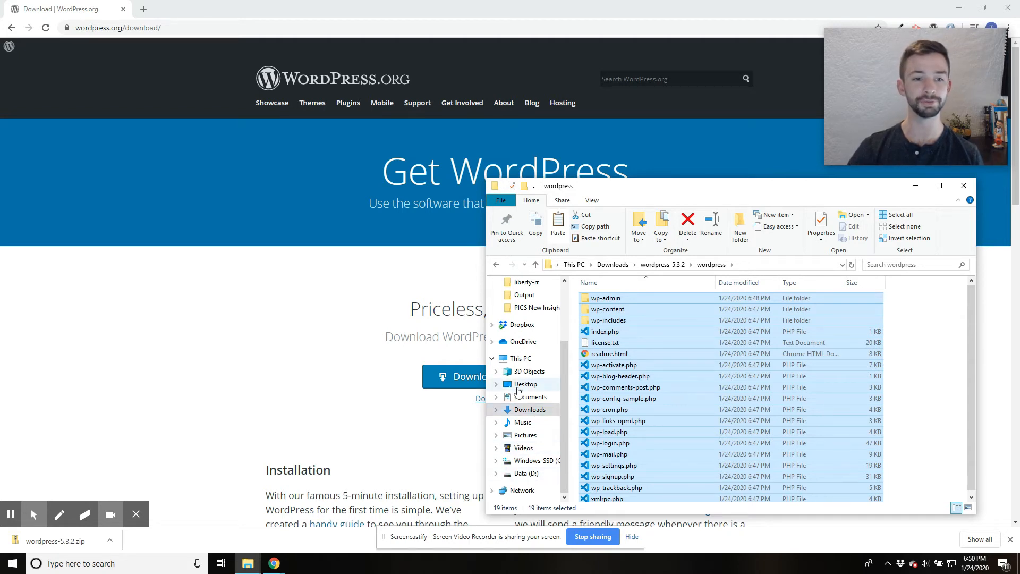
left_click(519, 359)
double_click(643, 441)
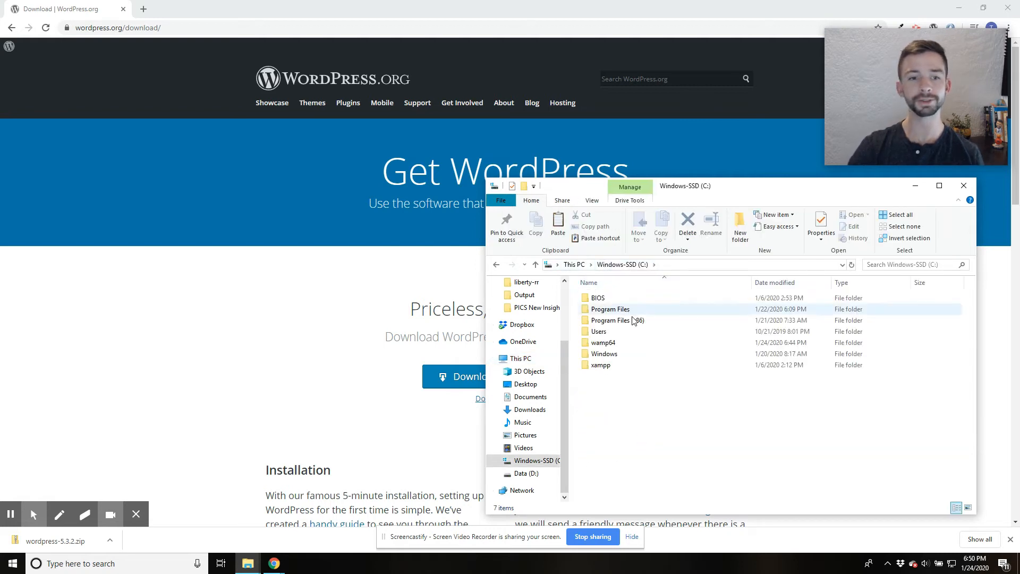
left_click(616, 346)
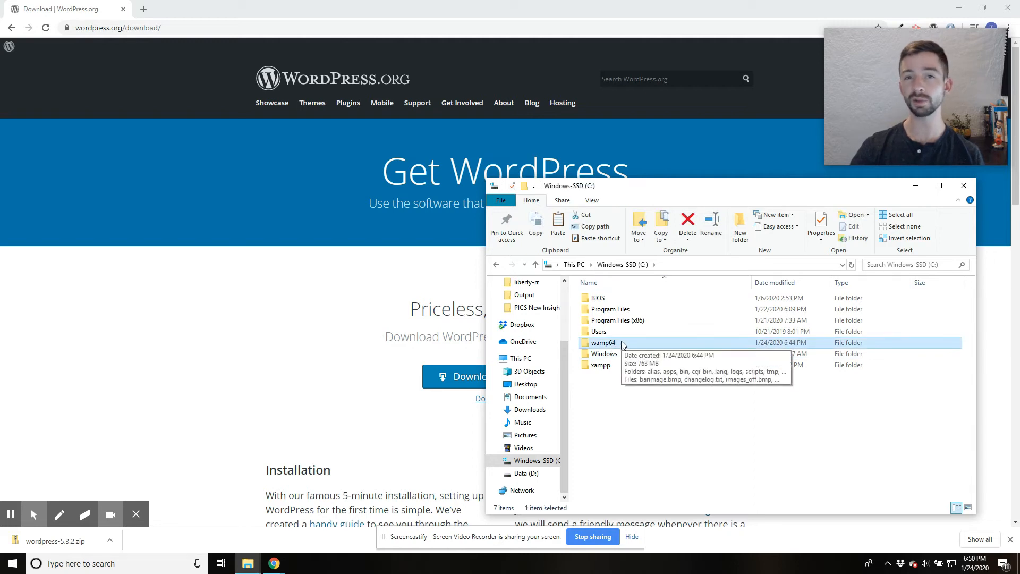
double_click(623, 345)
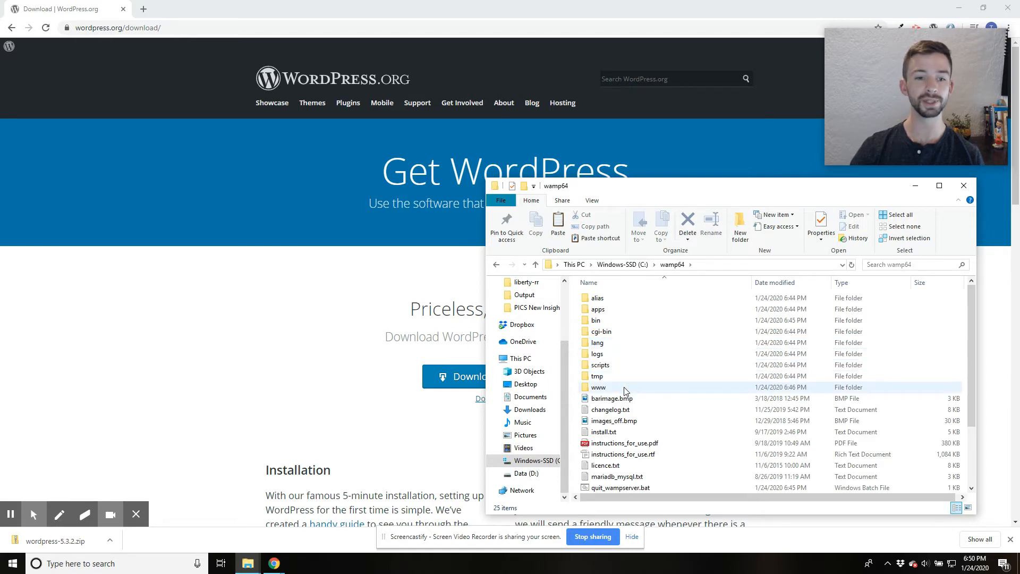
double_click(598, 388)
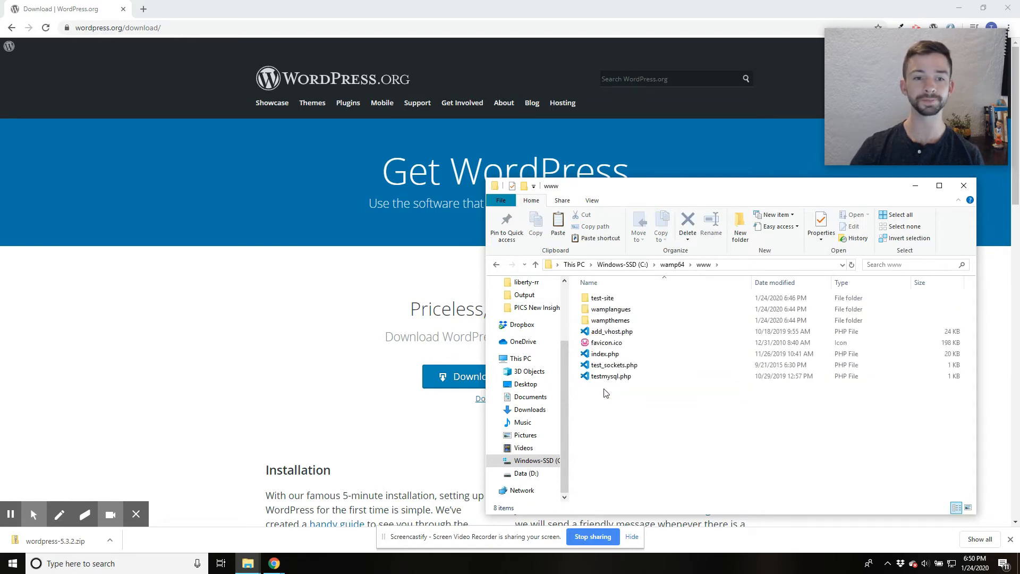
double_click(607, 299)
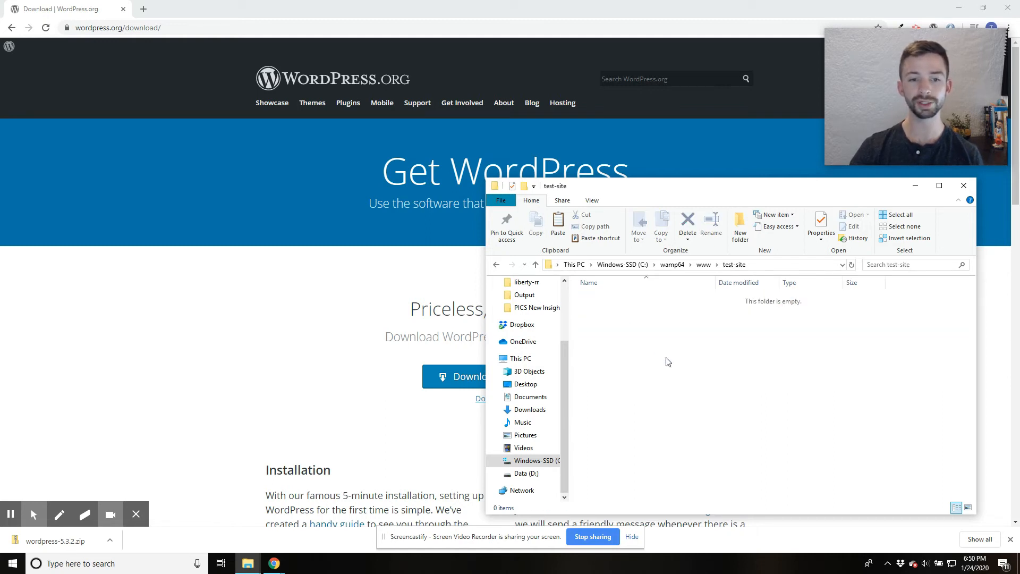
key("ctrl+v")
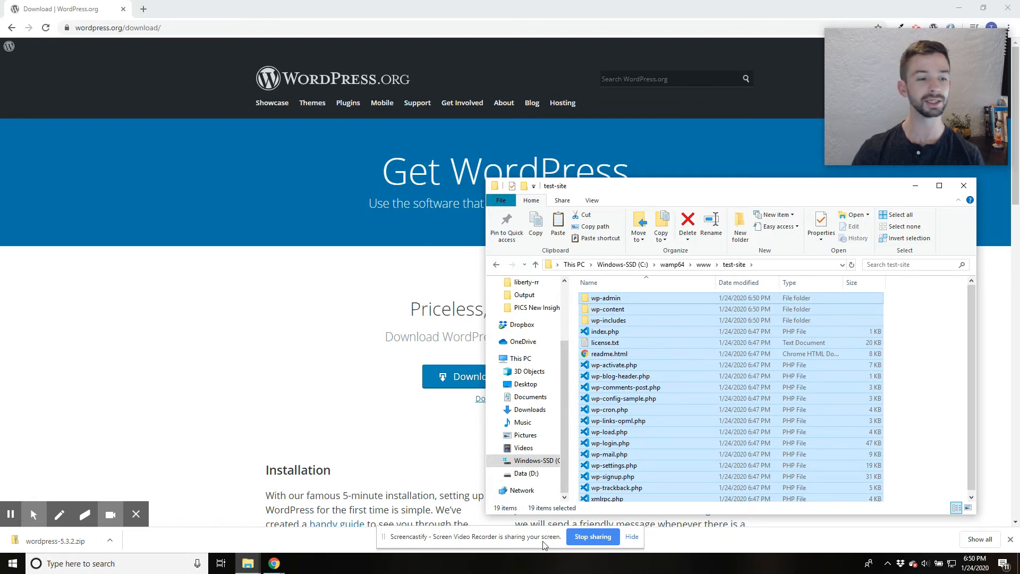
- Close the browser's downloads bar and run Wampserver64 as administrator from Windows search
left_click(1010, 539)
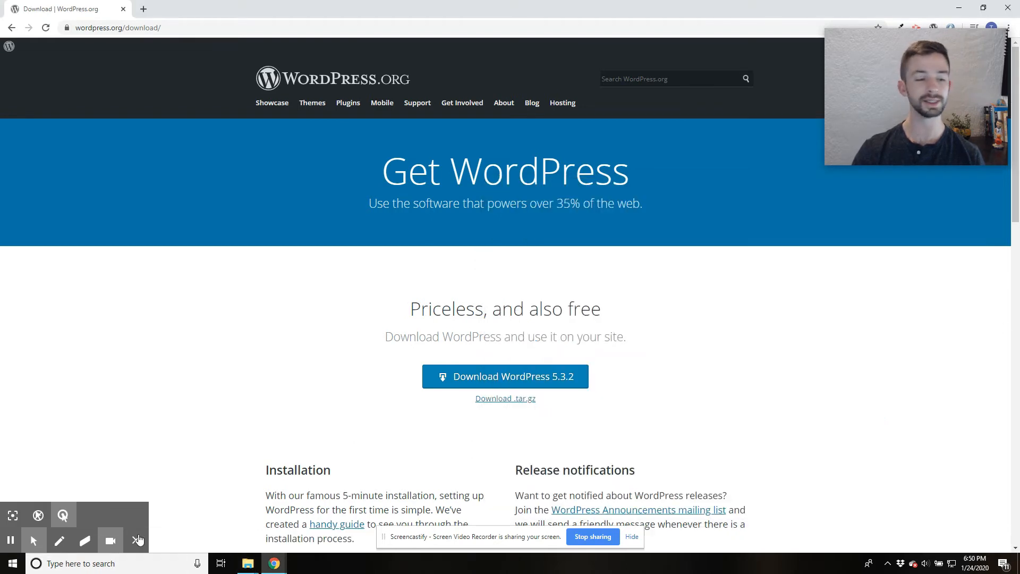
left_click(127, 564)
type("wa")
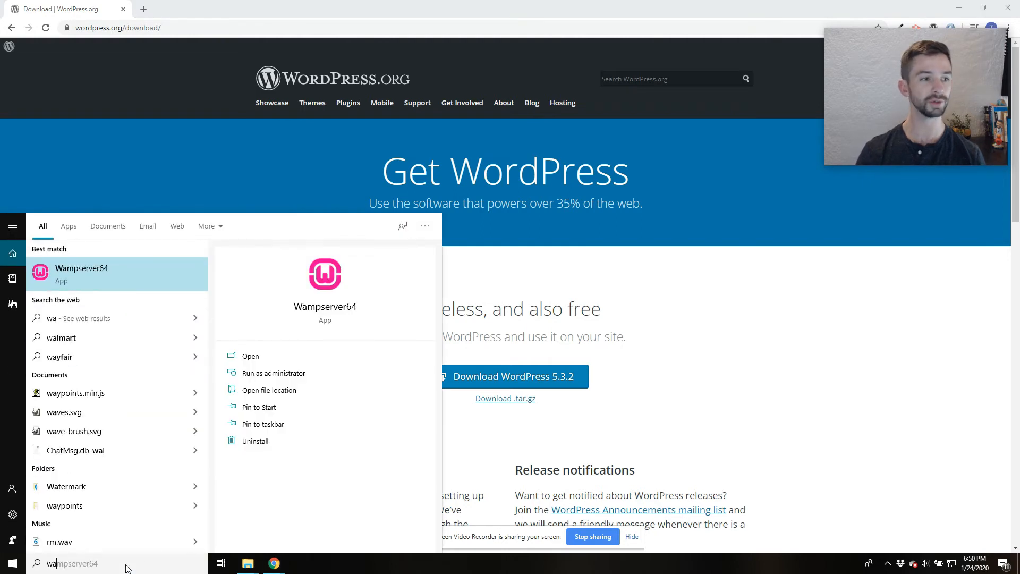
right_click(88, 277)
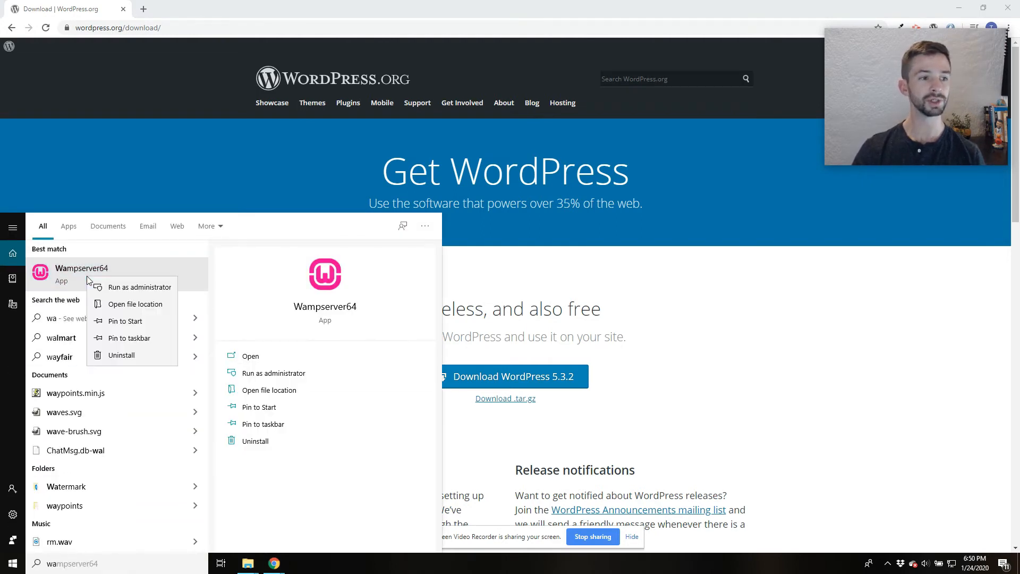
left_click(126, 292)
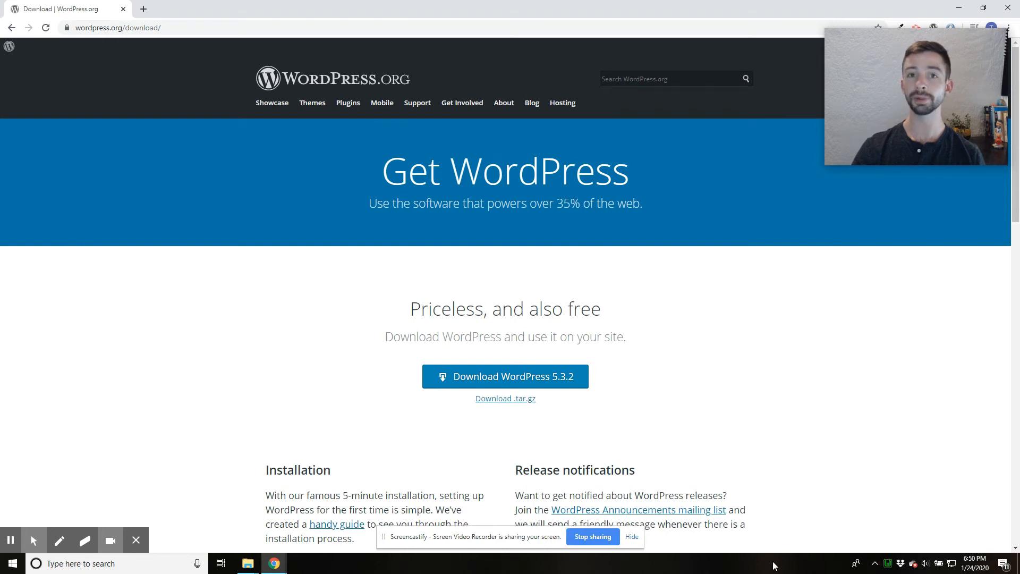
- Review the Apache and PHP options of the running WampServer, and open phpMyAdmin from it
mouse_move(890, 568)
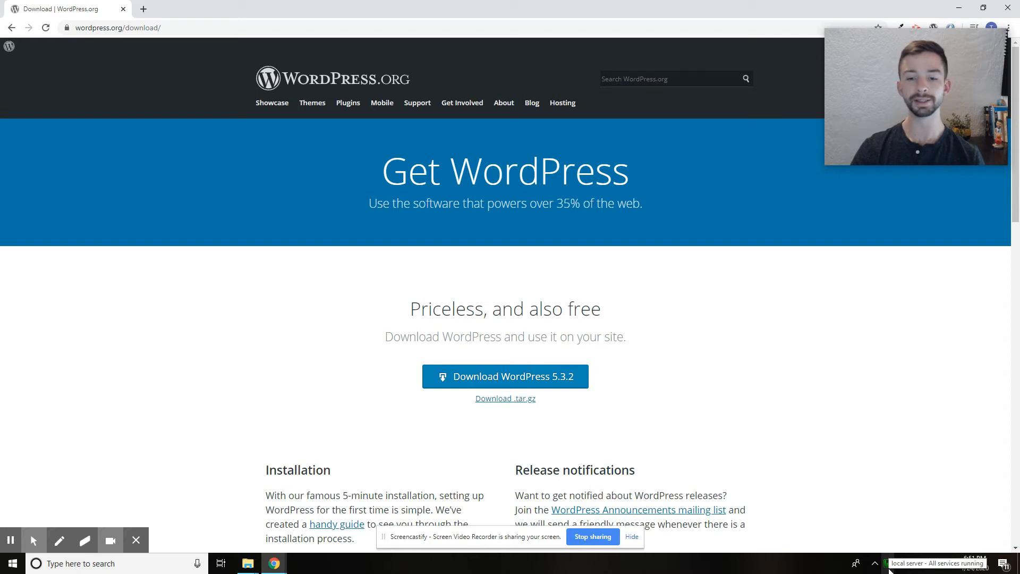
left_click(891, 568)
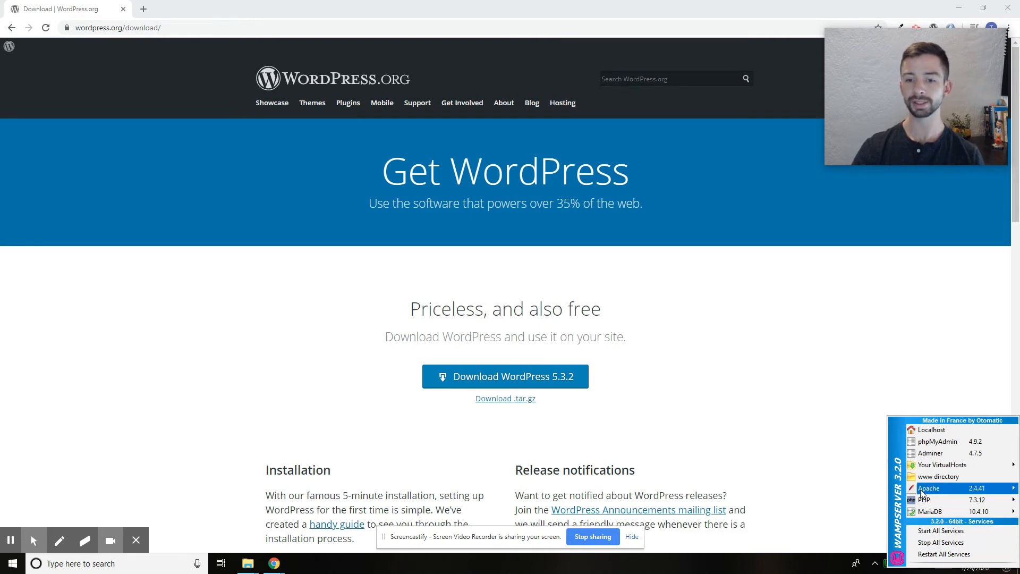
mouse_move(921, 493)
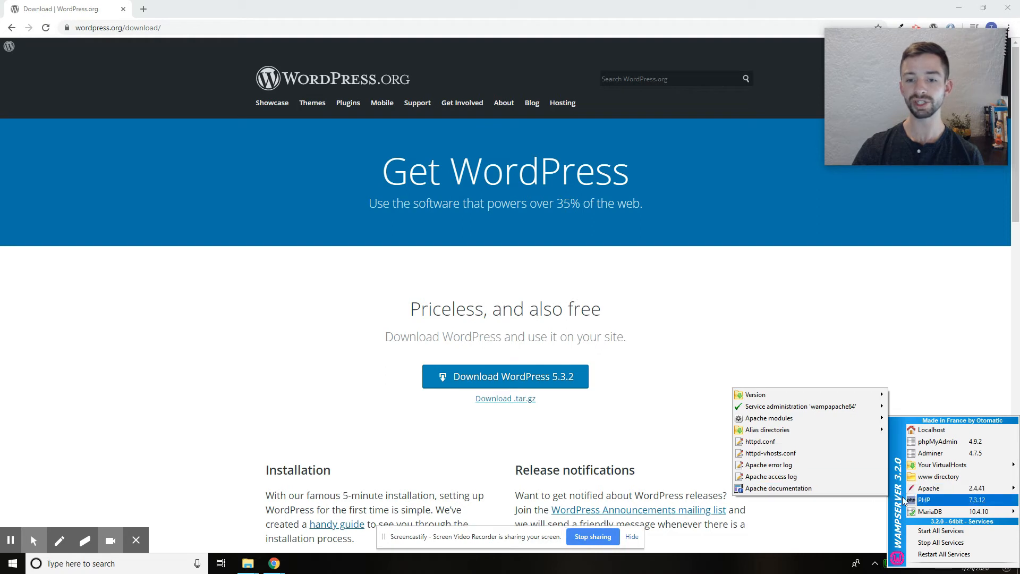
mouse_move(940, 512)
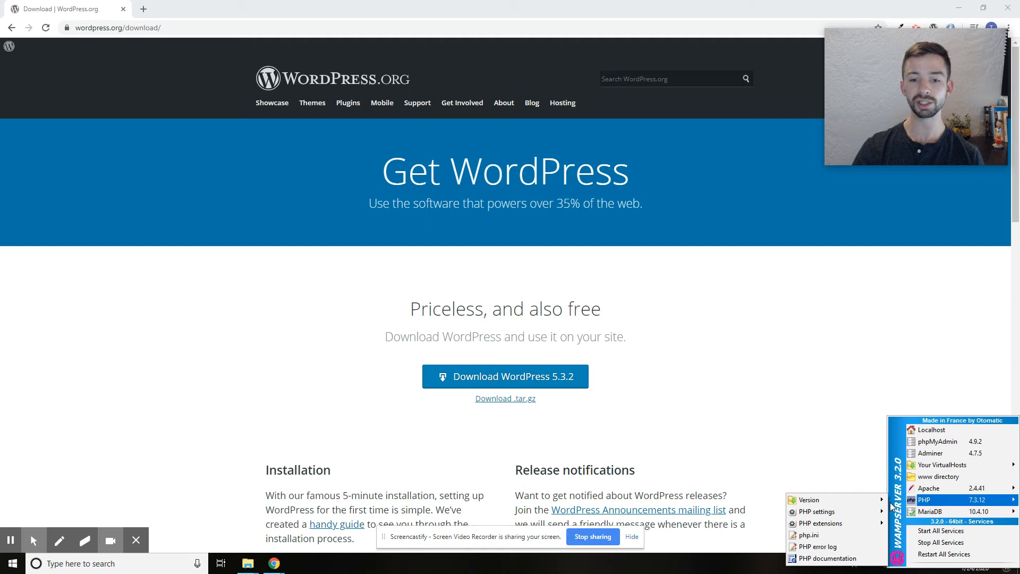
mouse_move(870, 511)
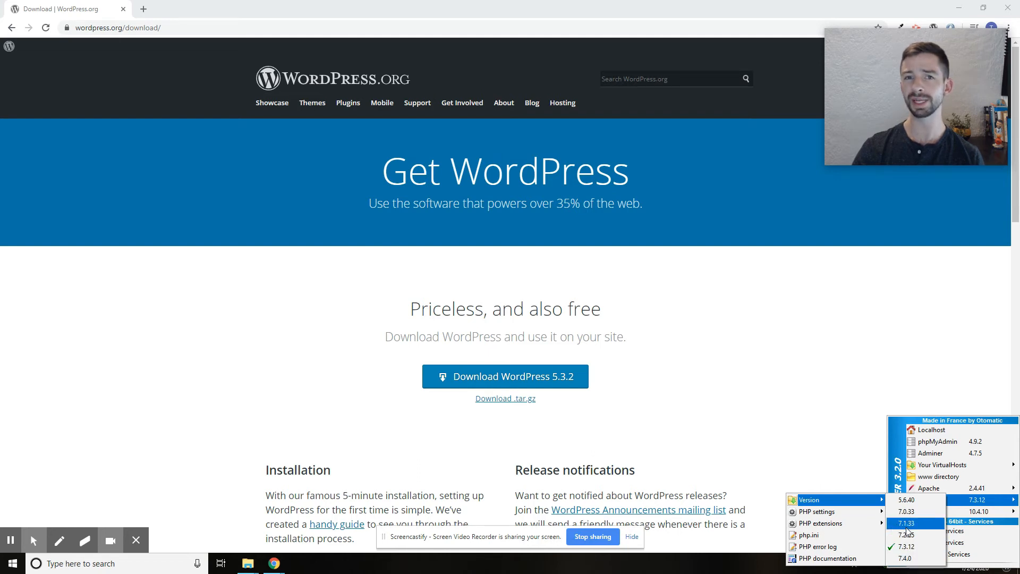
left_click(940, 442)
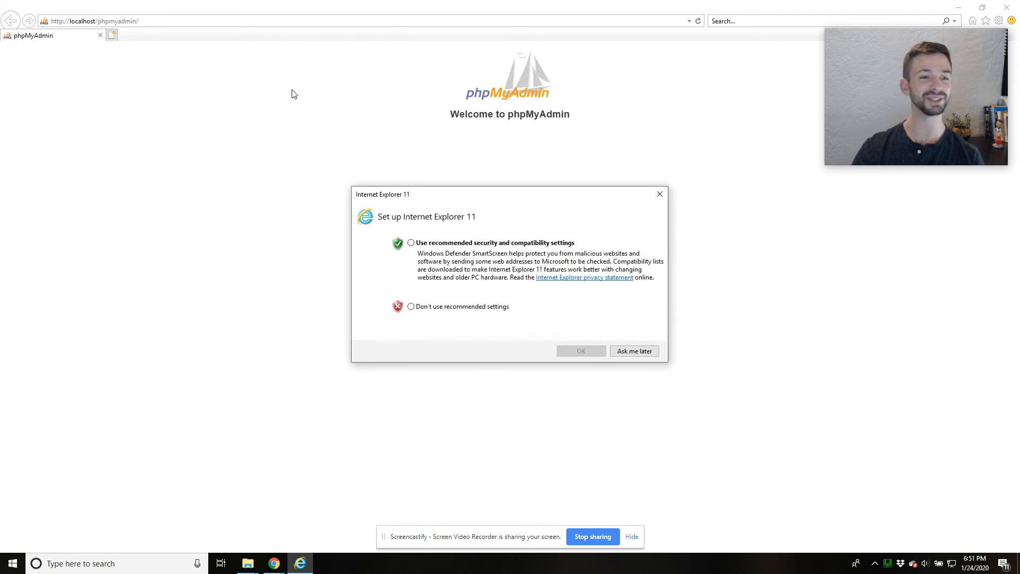
- Dismiss the Internet Explorer setup prompt, copy the phpMyAdmin address, close Internet Explorer and open localhost/phpmyadmin in Chrome
left_click(658, 188)
left_click(369, 19)
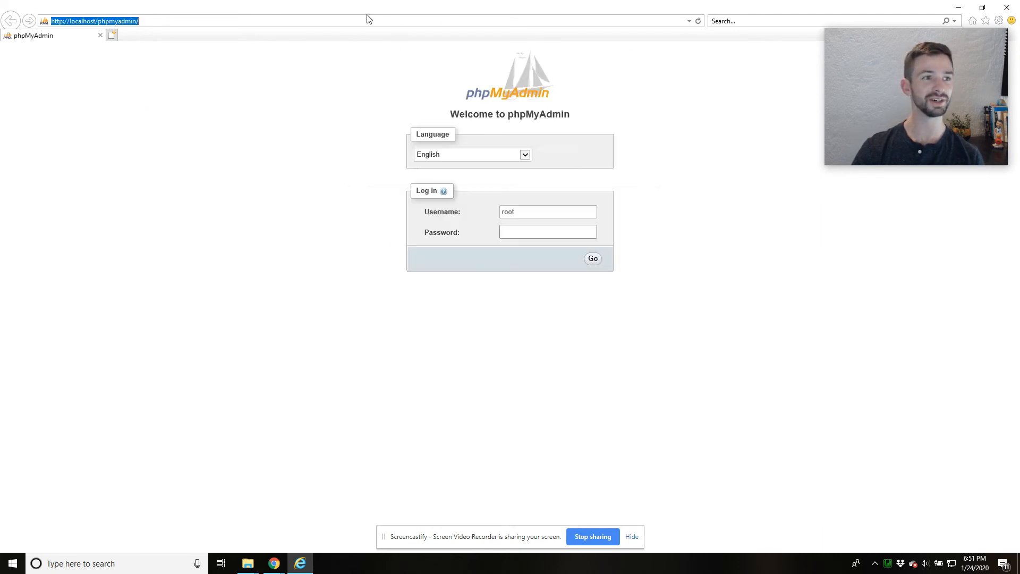
left_click(1016, 5)
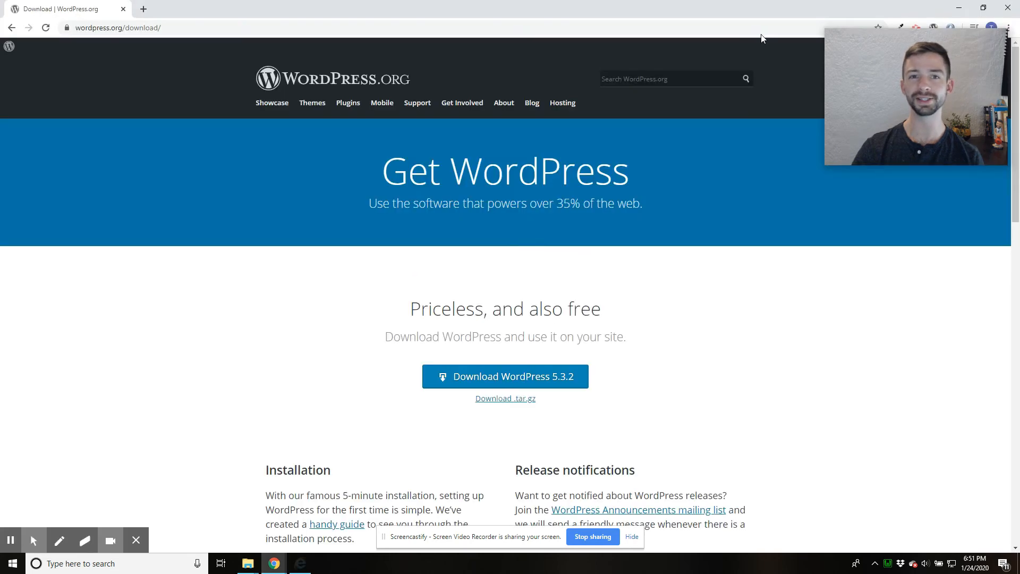
left_click(456, 27)
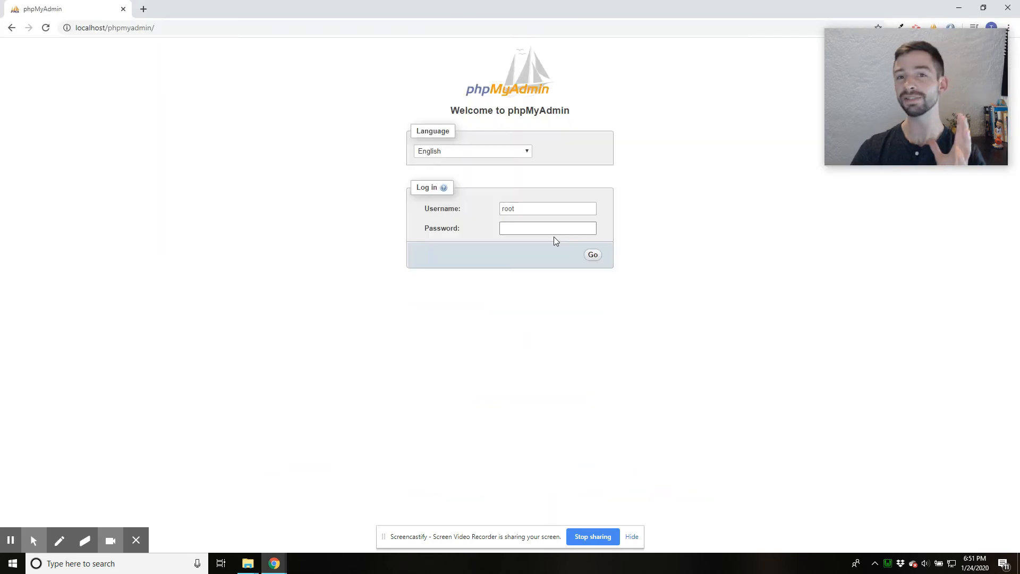
- Log in to phpMyAdmin with the username root, leaving the password blank
left_click_drag(522, 210, 470, 206)
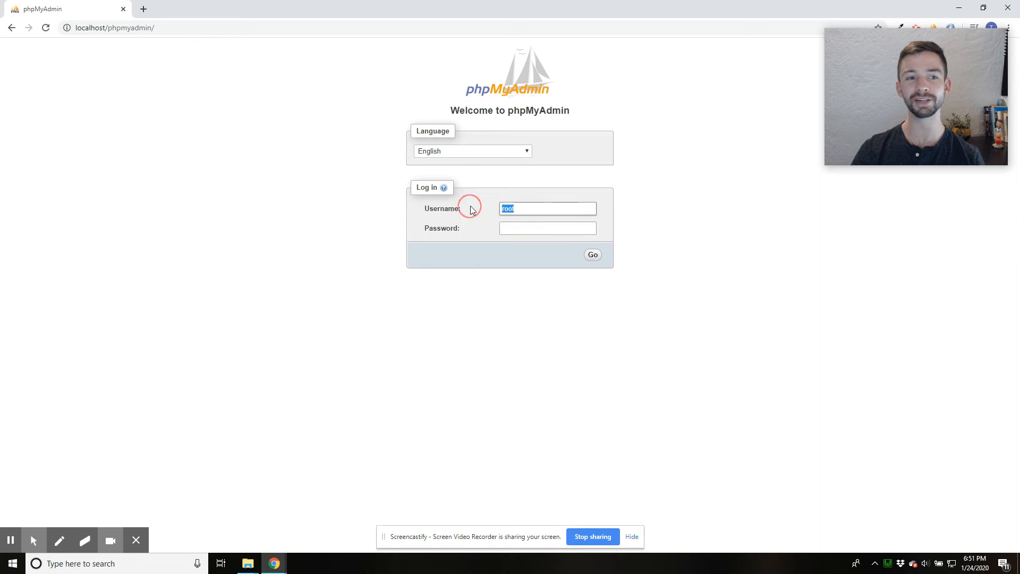
left_click(537, 253)
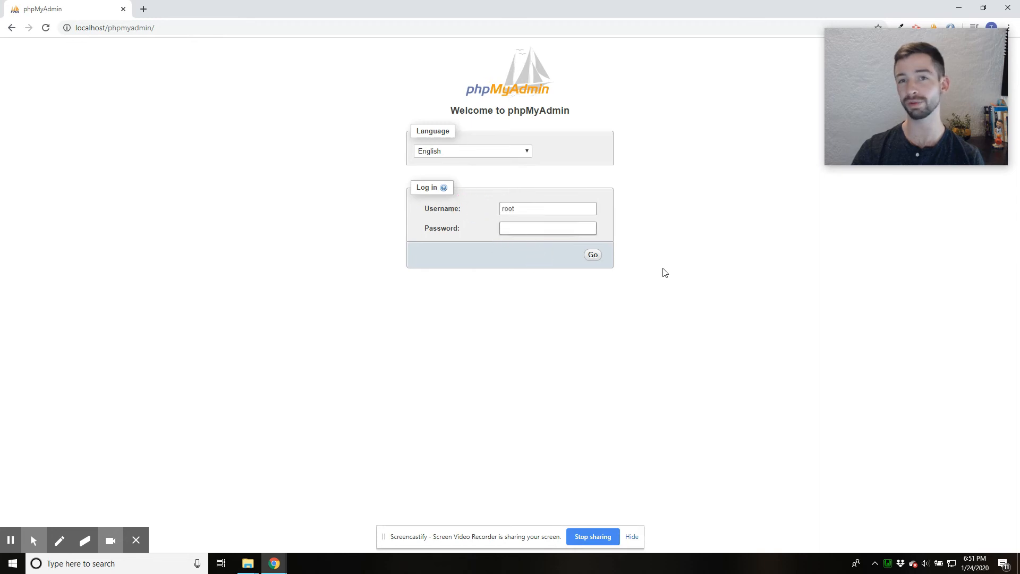
left_click(594, 256)
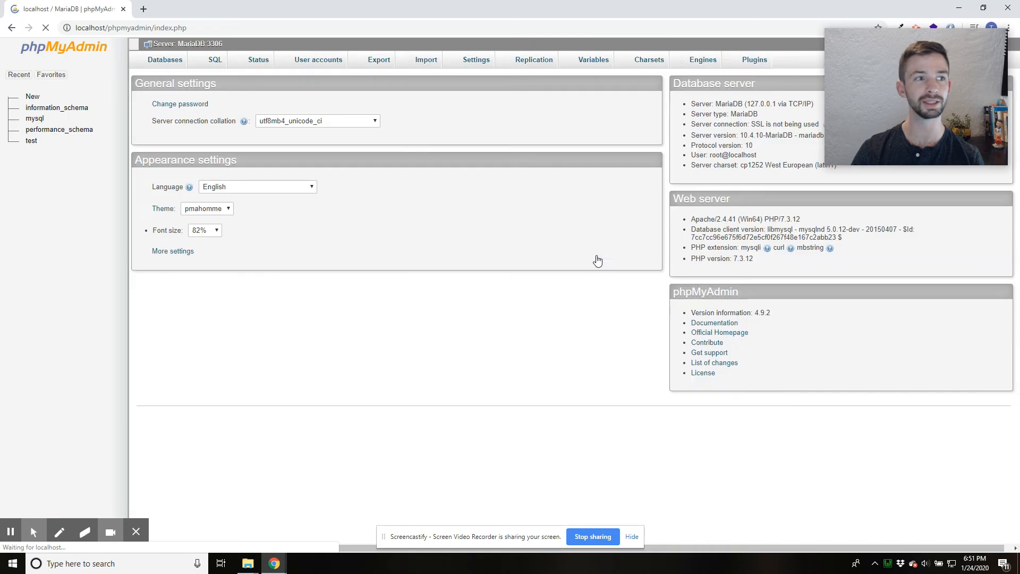
left_click(595, 257)
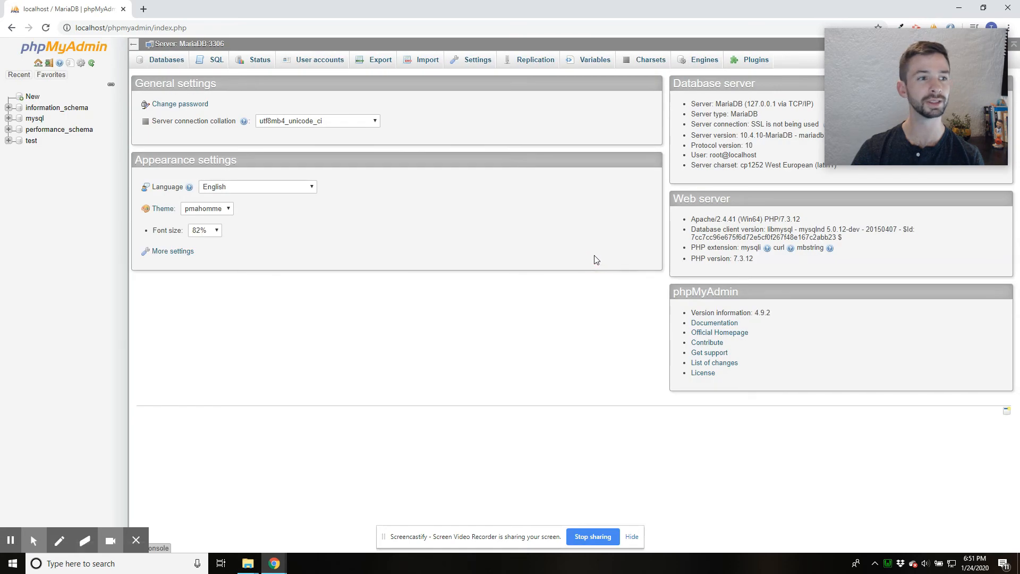
- Begin a new database in phpMyAdmin and name it testdb
left_click(32, 99)
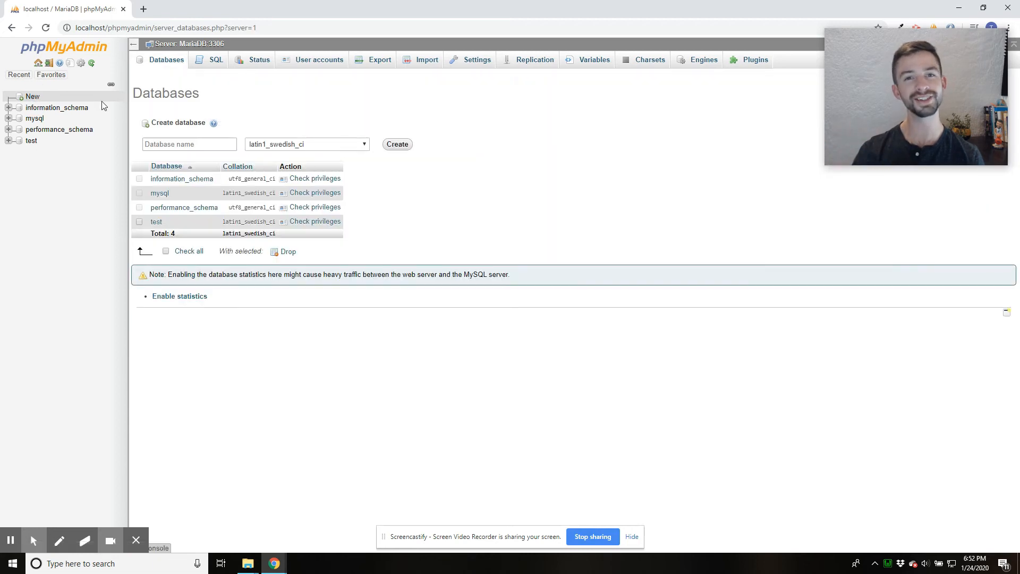
left_click(206, 144)
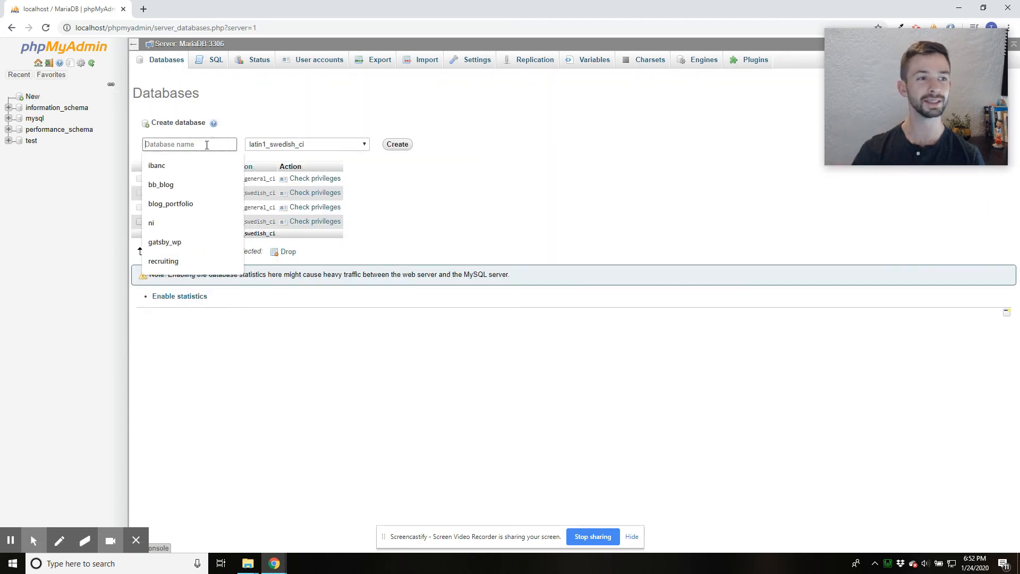
type("test")
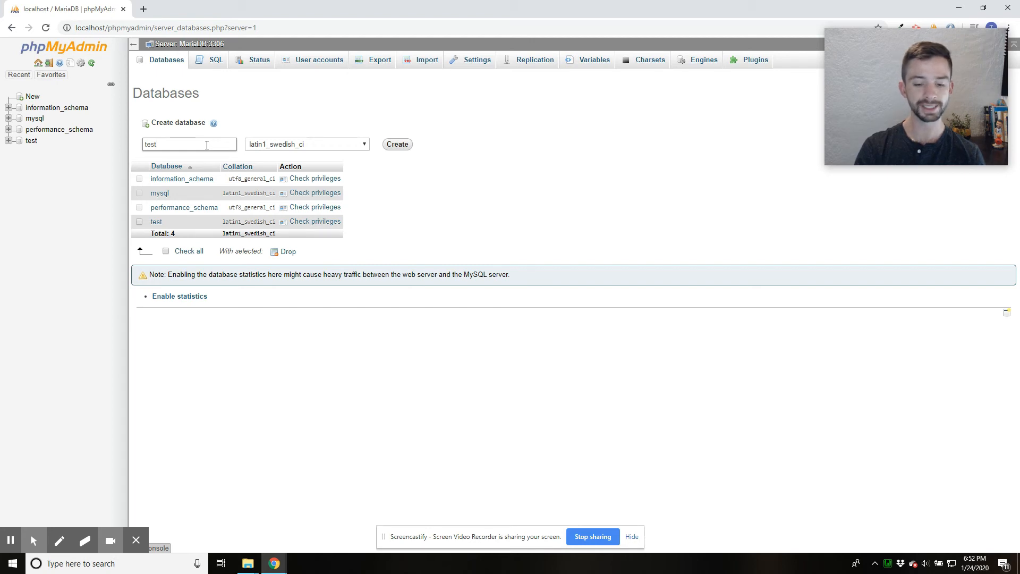
type("b")
- Set the new database's collation to utf8_general_ci and create the database
left_click(327, 147)
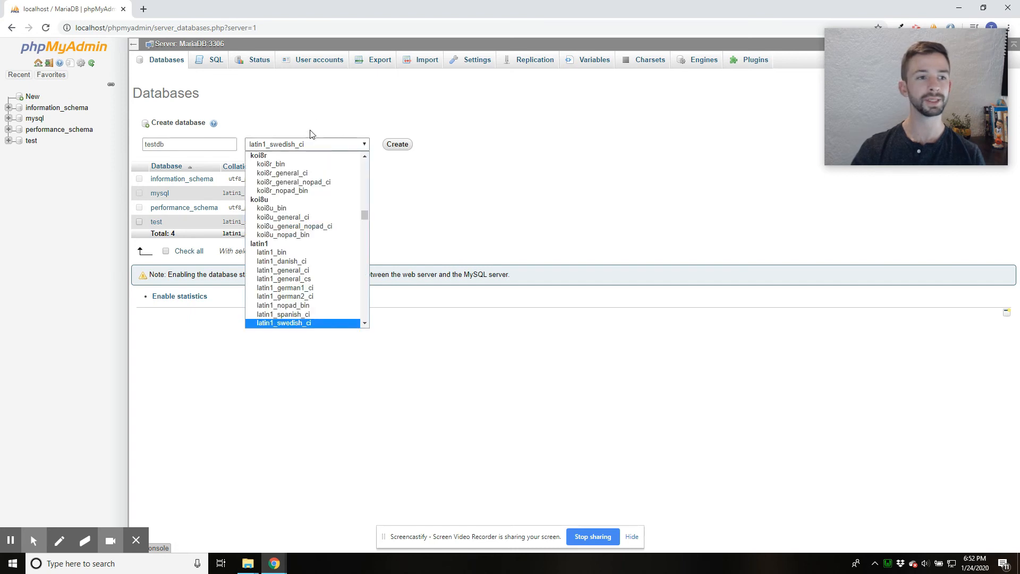
scroll(311, 206, "down", 10)
scroll(314, 205, "down", 15)
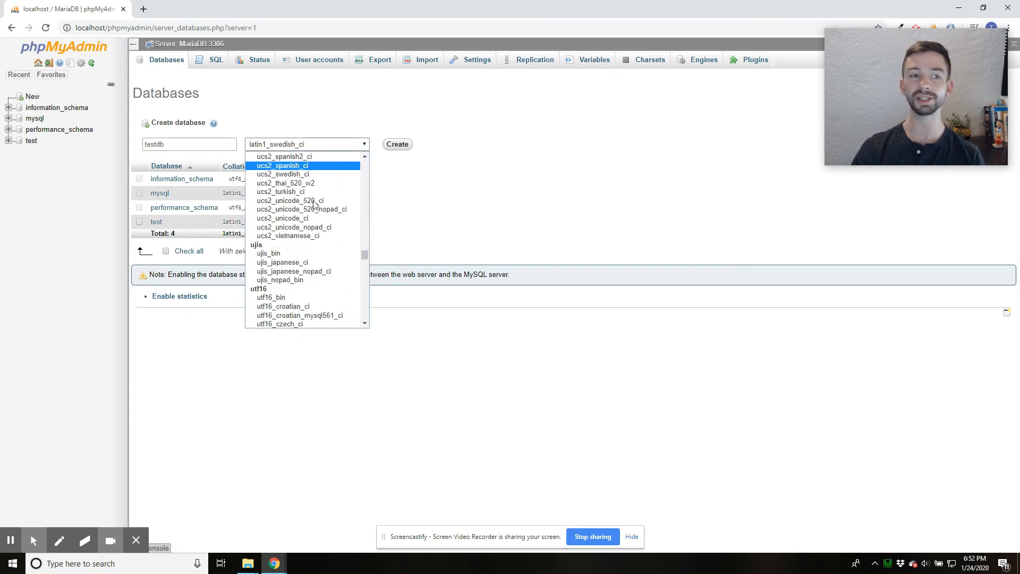
scroll(318, 202, "down", 15)
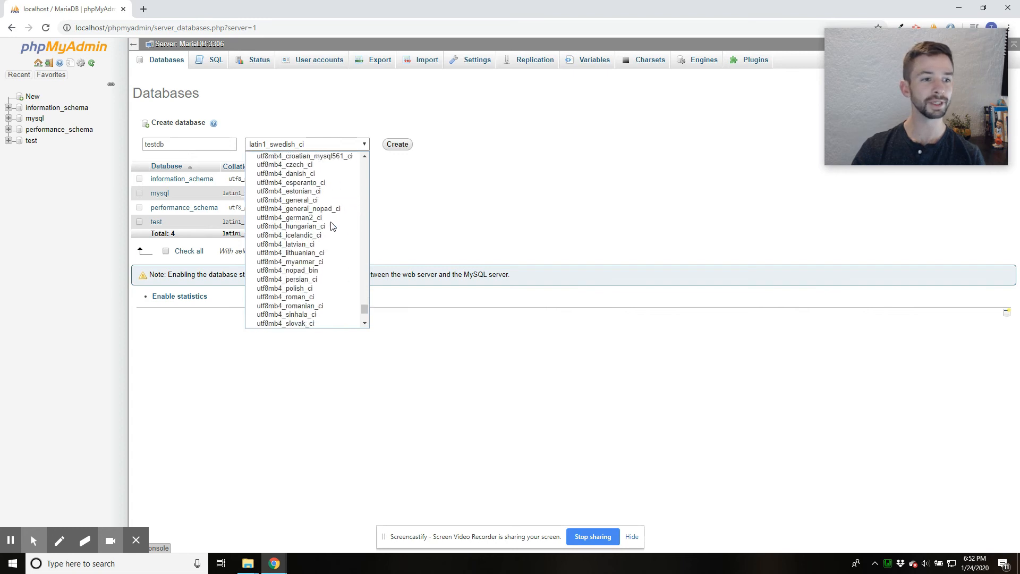
scroll(333, 234, "up", 10)
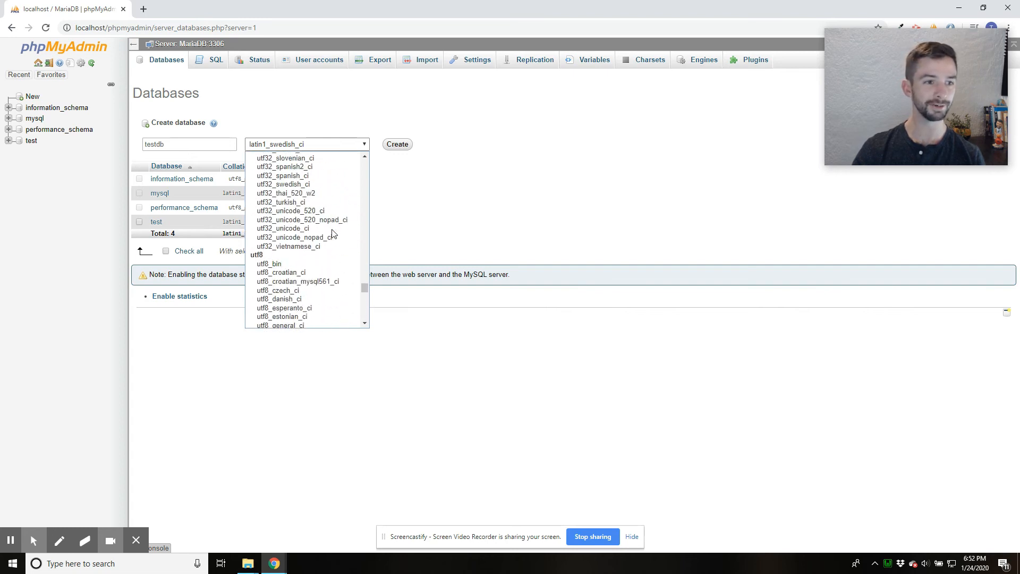
scroll(314, 291, "down", 4)
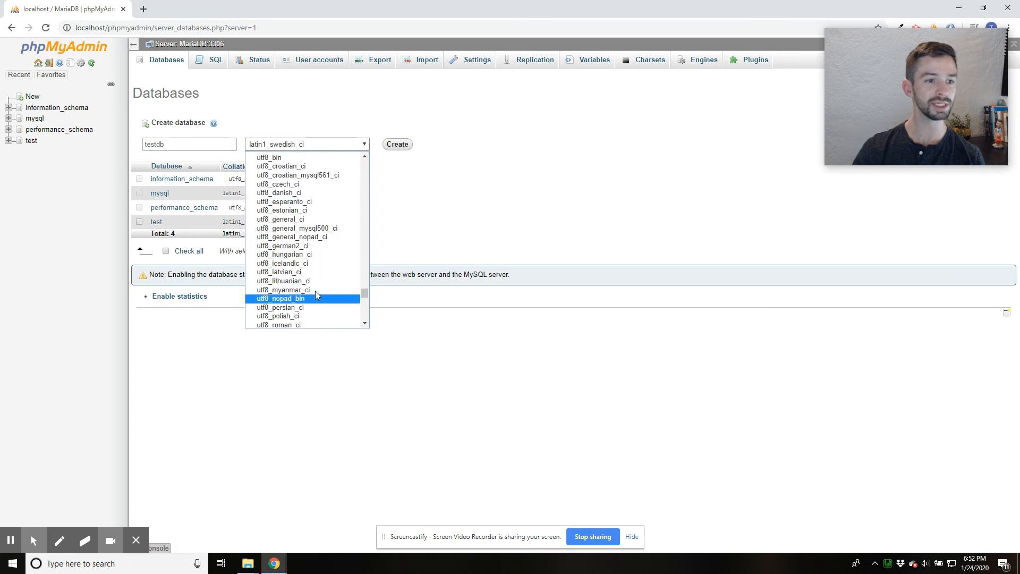
left_click(305, 223)
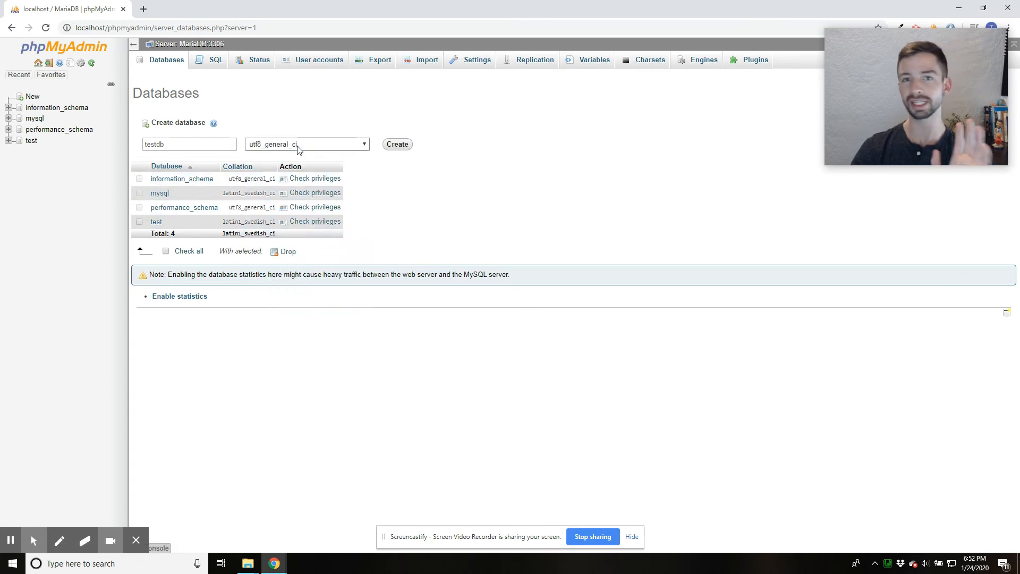
left_click(398, 145)
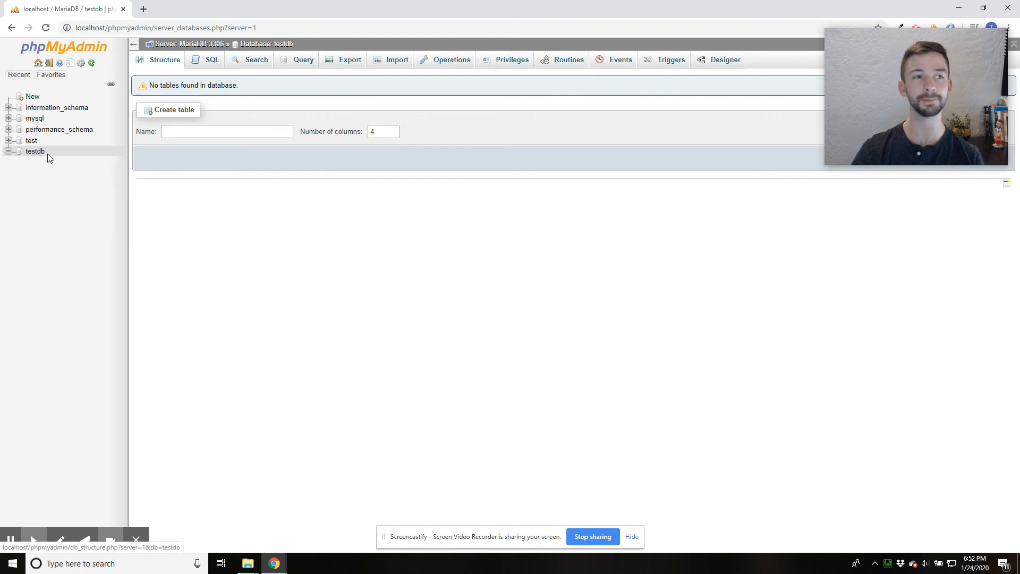
- Check the test-site folder's name in File Explorer, and load localhost/test-site in Chrome
mouse_move(247, 563)
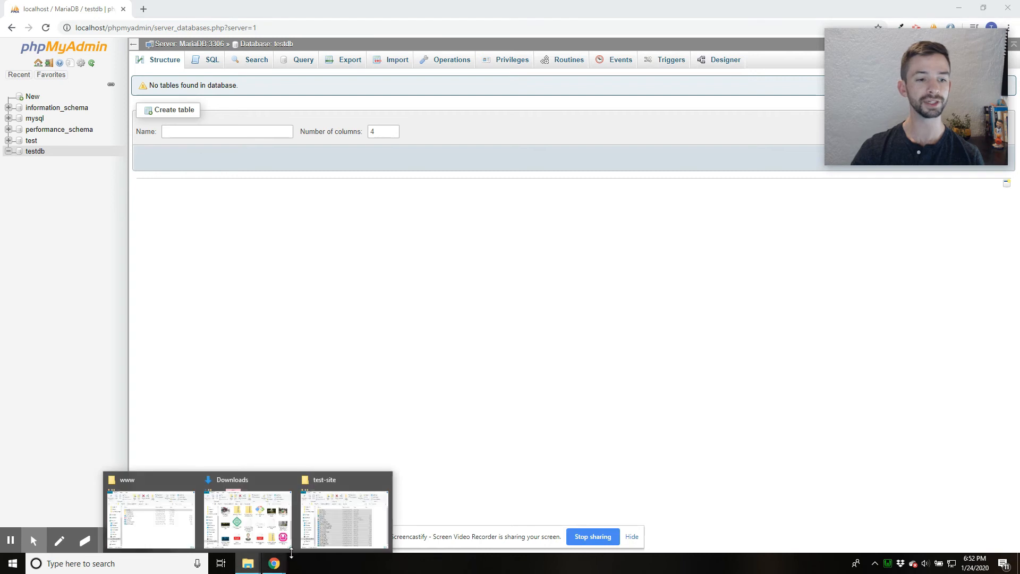
left_click(372, 507)
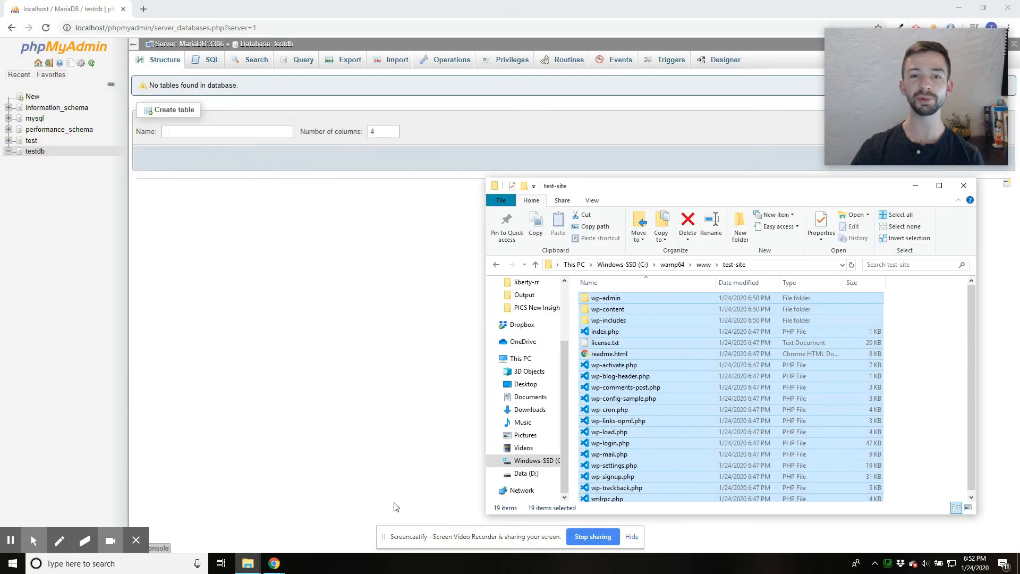
left_click(905, 318)
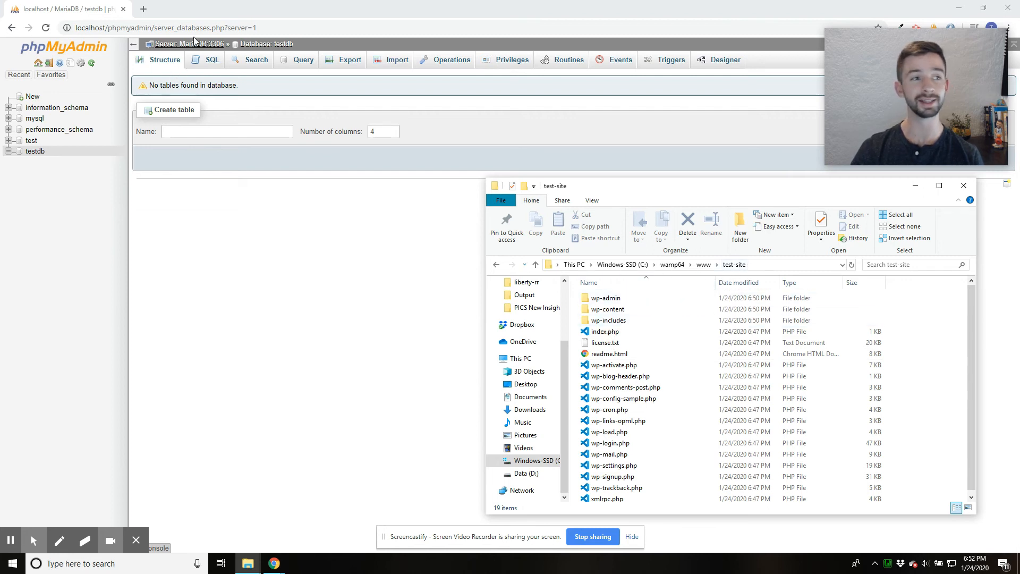
left_click_drag(108, 28, 421, 26)
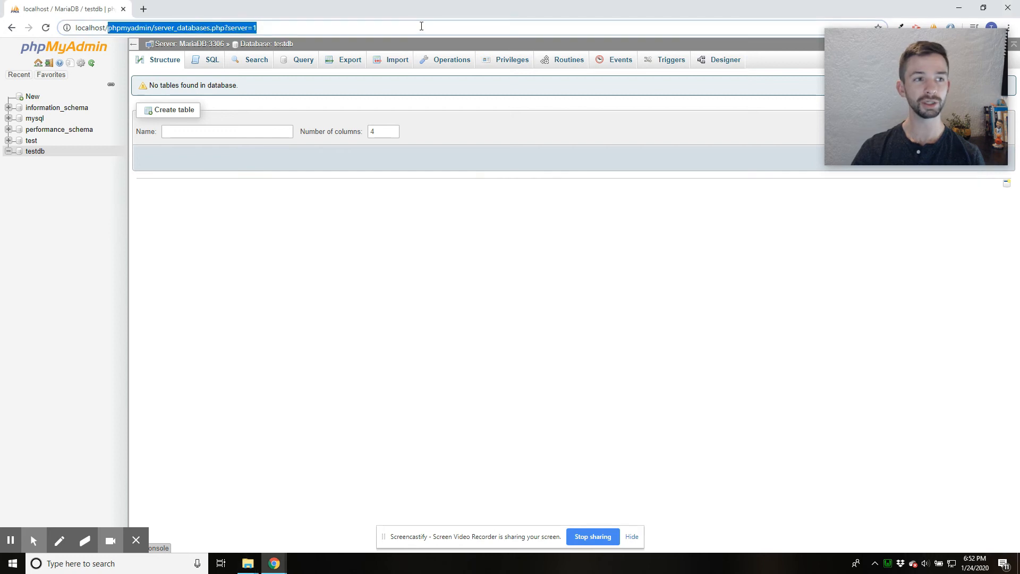
type("test-sit")
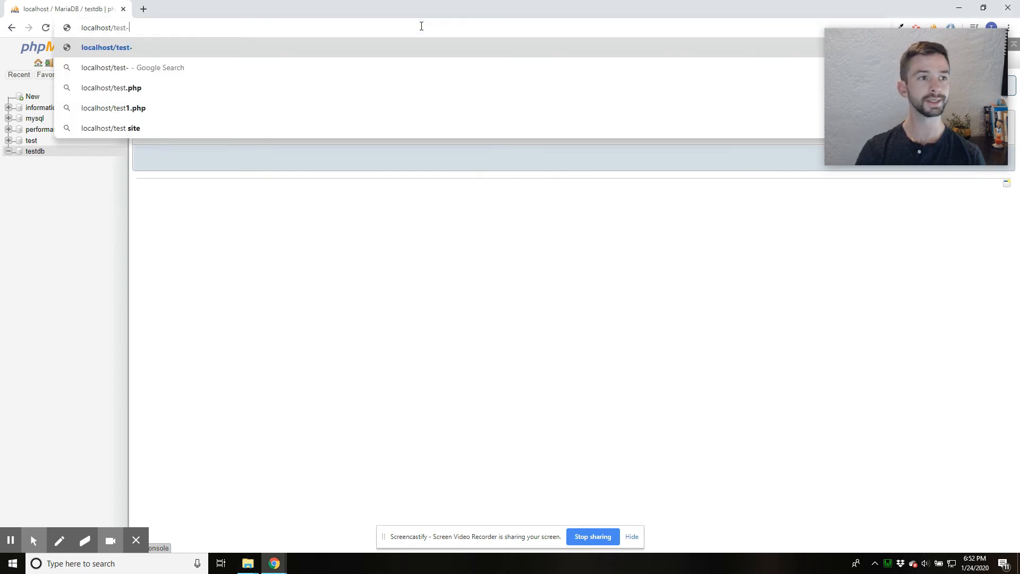
type("e")
key("Return")
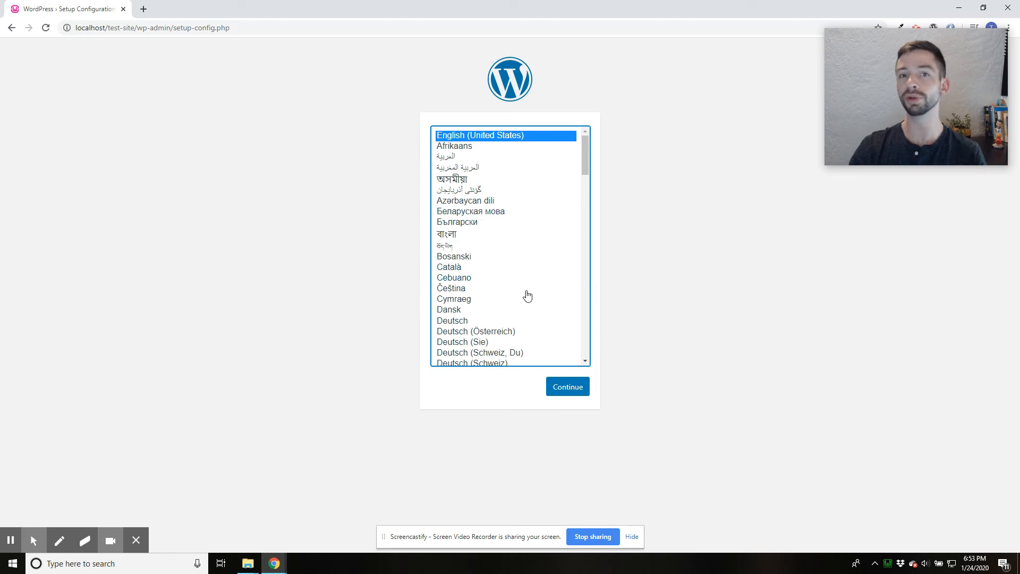
- Accept English (United States) as the WordPress language and proceed past the introduction to the database connection form
left_click(580, 390)
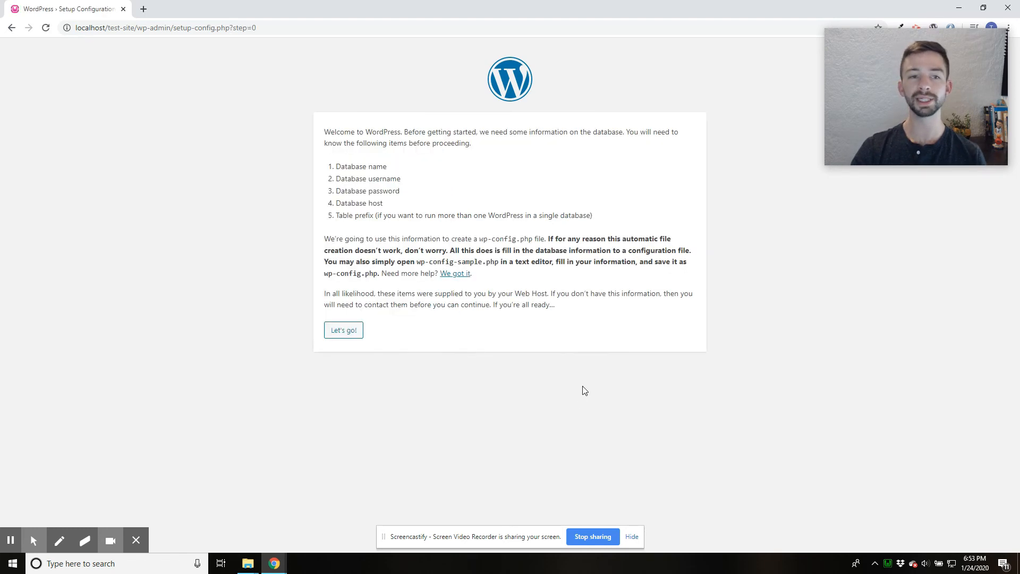
left_click_drag(342, 168, 416, 168)
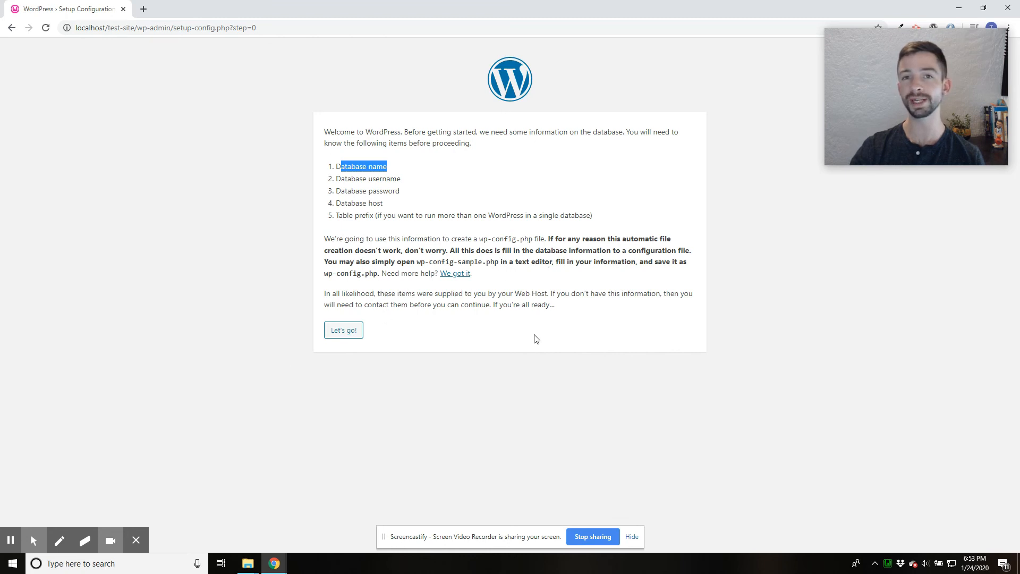
left_click(351, 333)
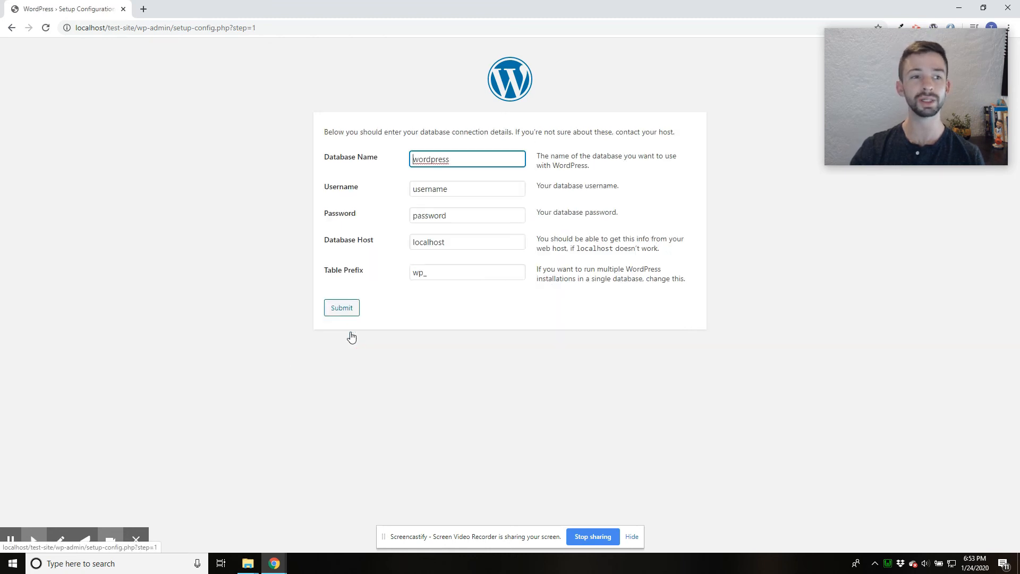
- Submit the database connection details with database name testdb, username root and an empty password, keeping host localhost and prefix wp_
double_click(457, 156)
type("ta")
key("BackSpace")
type("estdb")
key("Tab")
type("root")
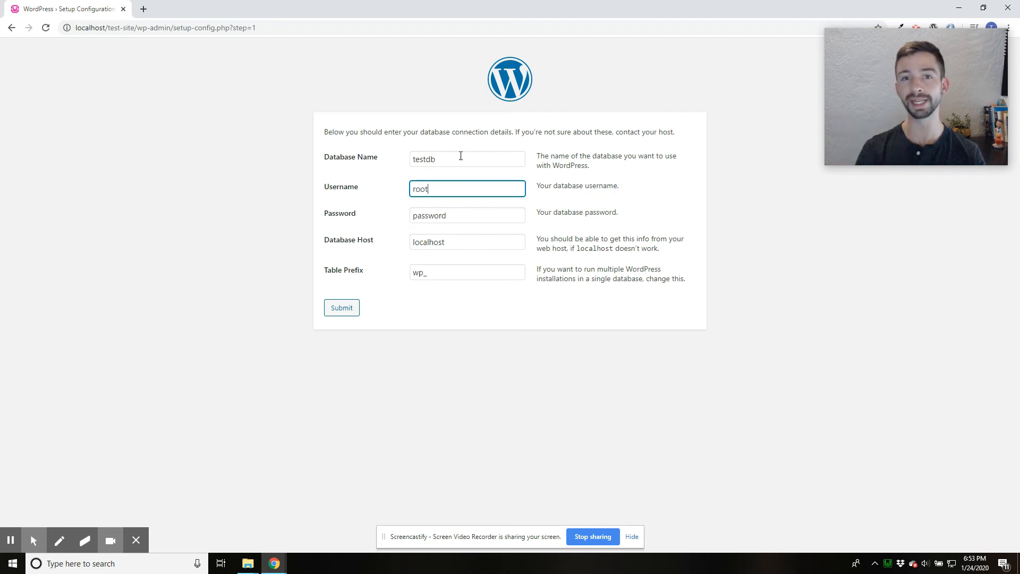
key("Tab")
key("BackSpace")
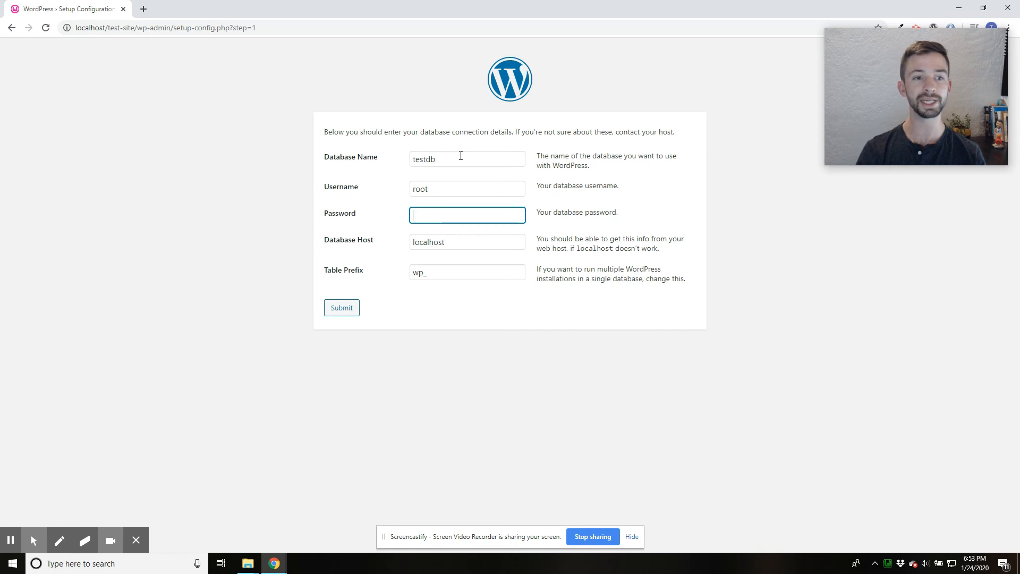
left_click(353, 308)
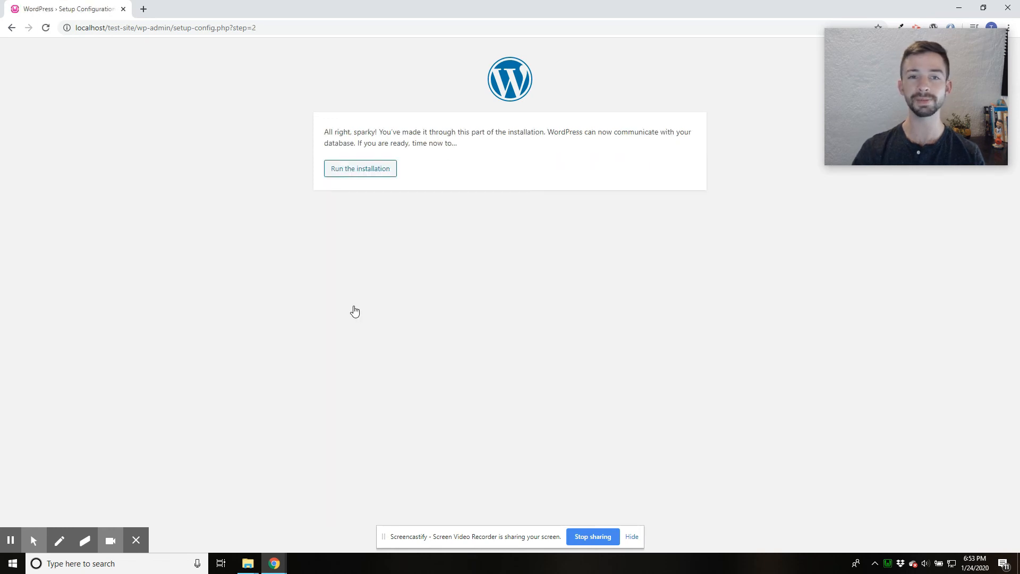
- Run the installation, enter site title test, username admin and the account password, and try to install WordPress without an e-mail
left_click(366, 170)
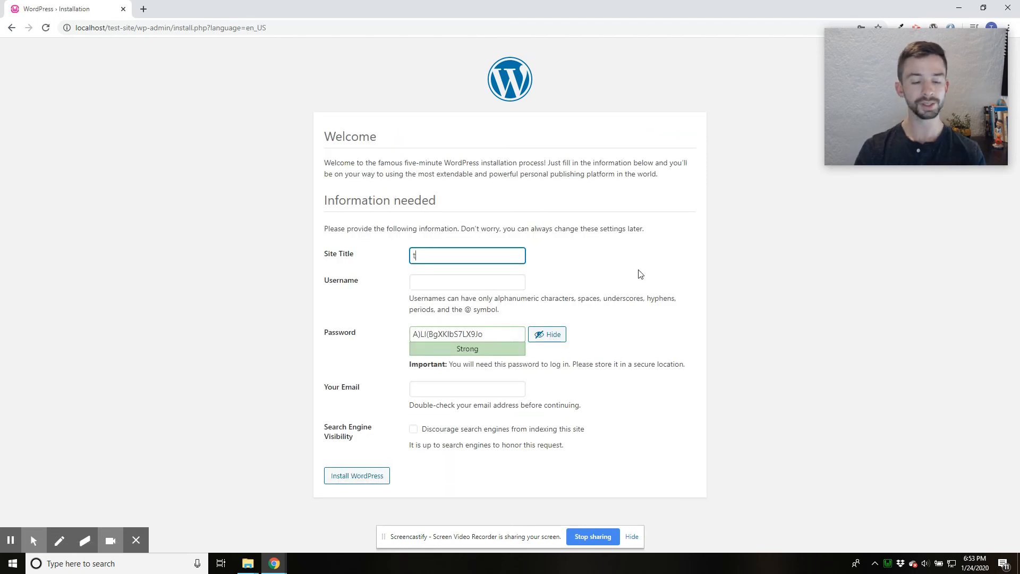
key("Tab")
type("admin")
key("Tab")
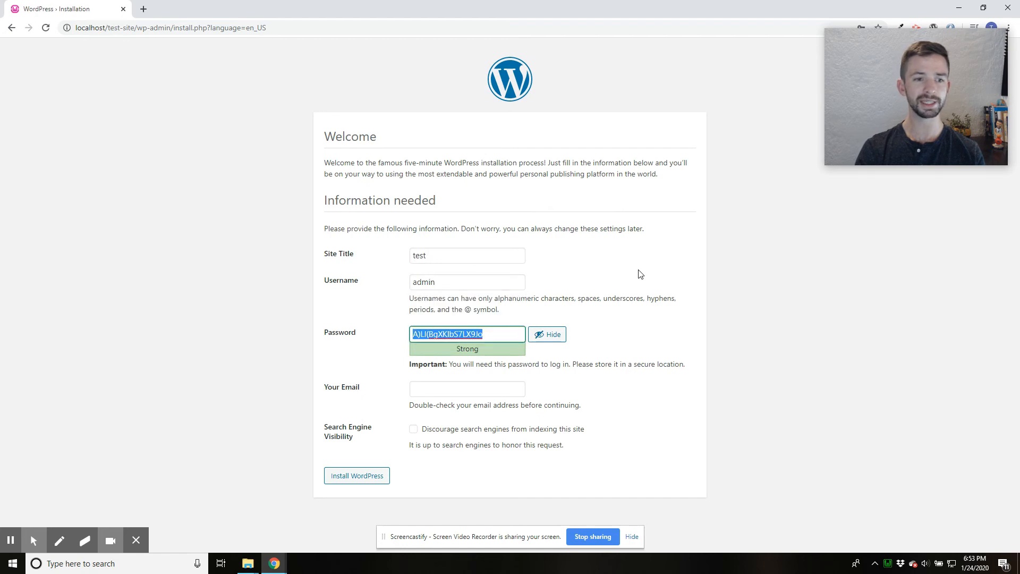
type("12345")
left_click(471, 388)
left_click(365, 496)
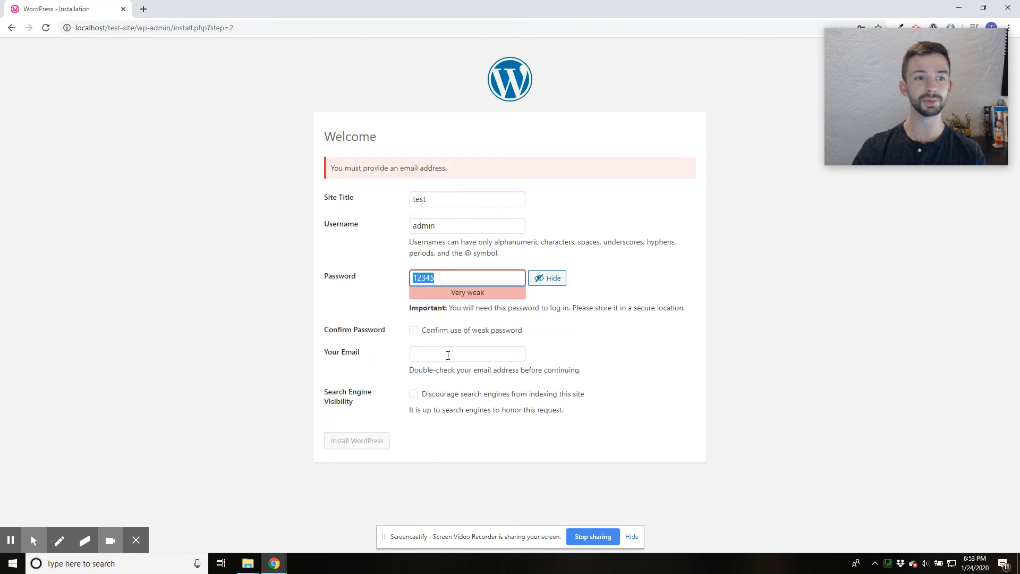
- Confirm the use of a weak password, fill in the administrator's e-mail address, and install WordPress
left_click(414, 330)
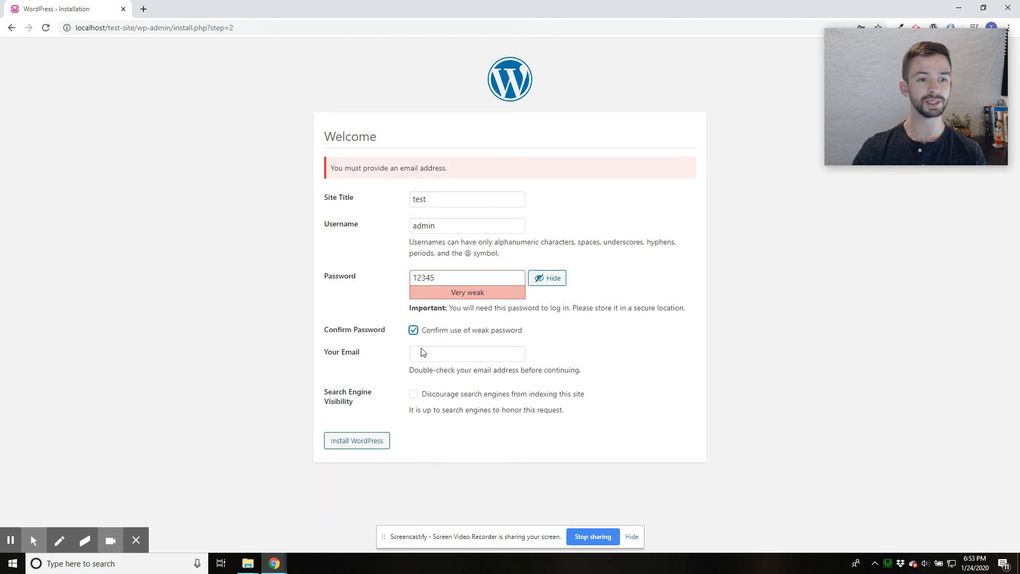
left_click(357, 441)
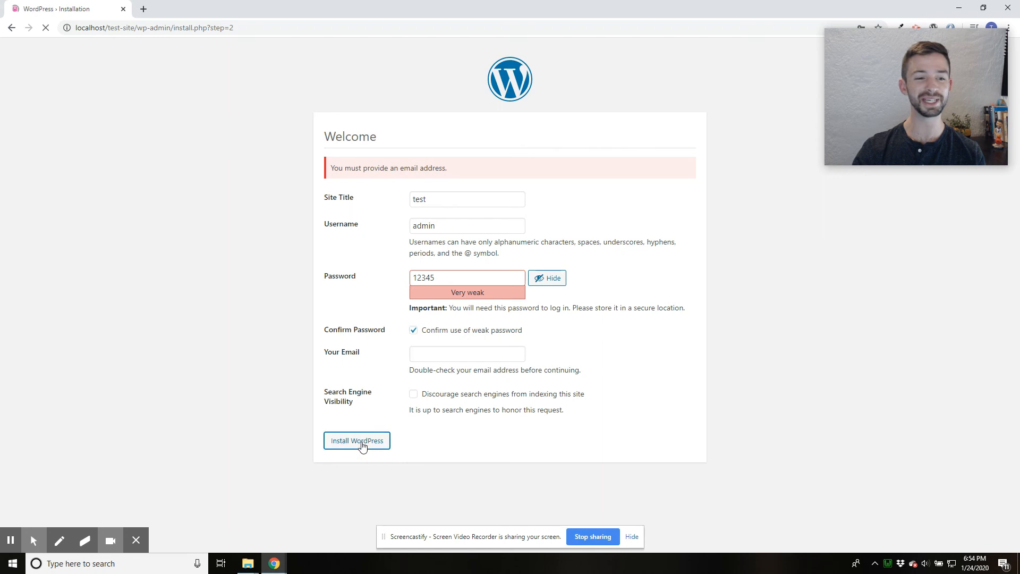
left_click(451, 354)
left_click(449, 375)
left_click(413, 330)
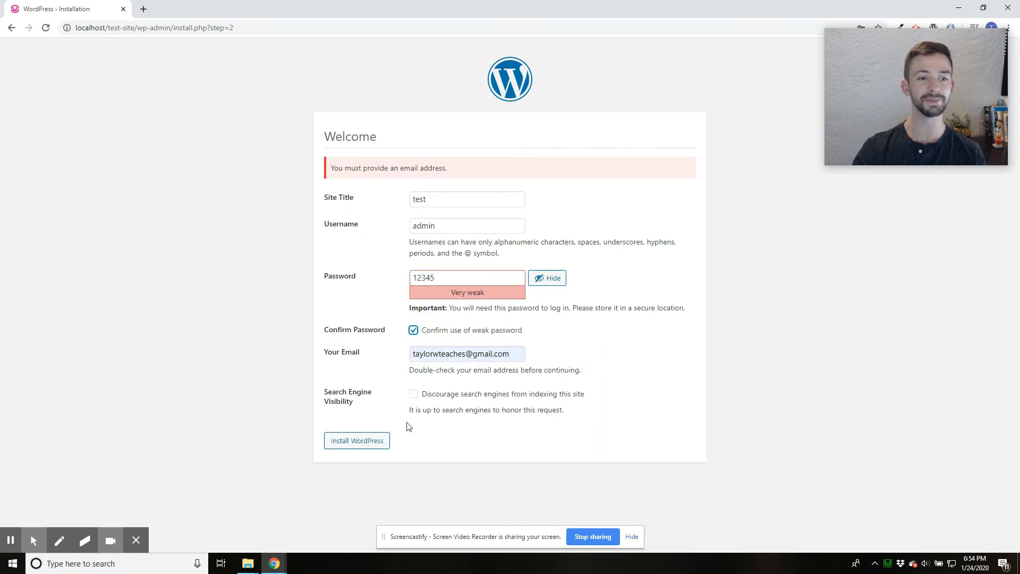
left_click(368, 445)
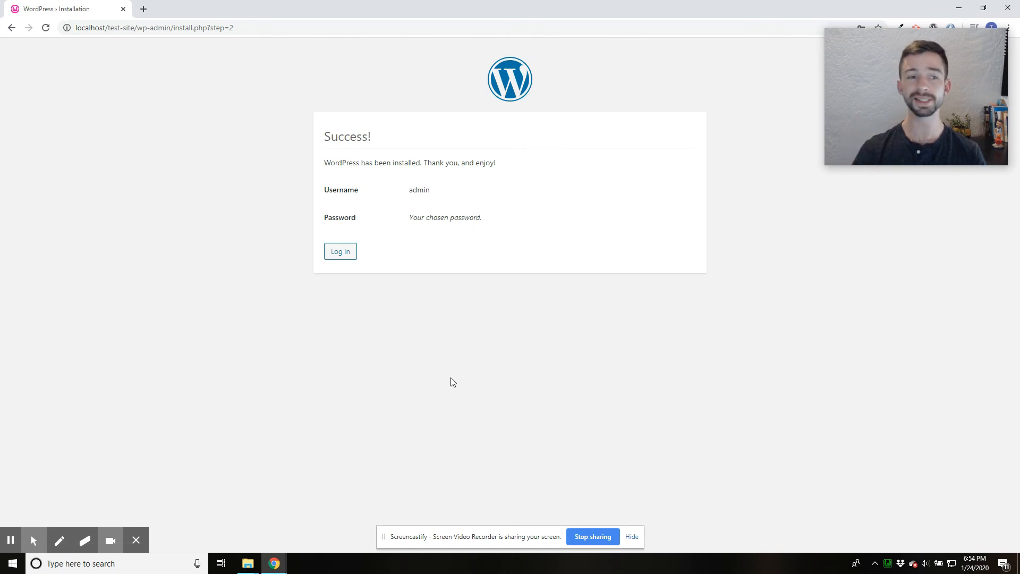
- Go to the new site's login page and log in to WordPress with the administrator's username and account password
left_click(334, 261)
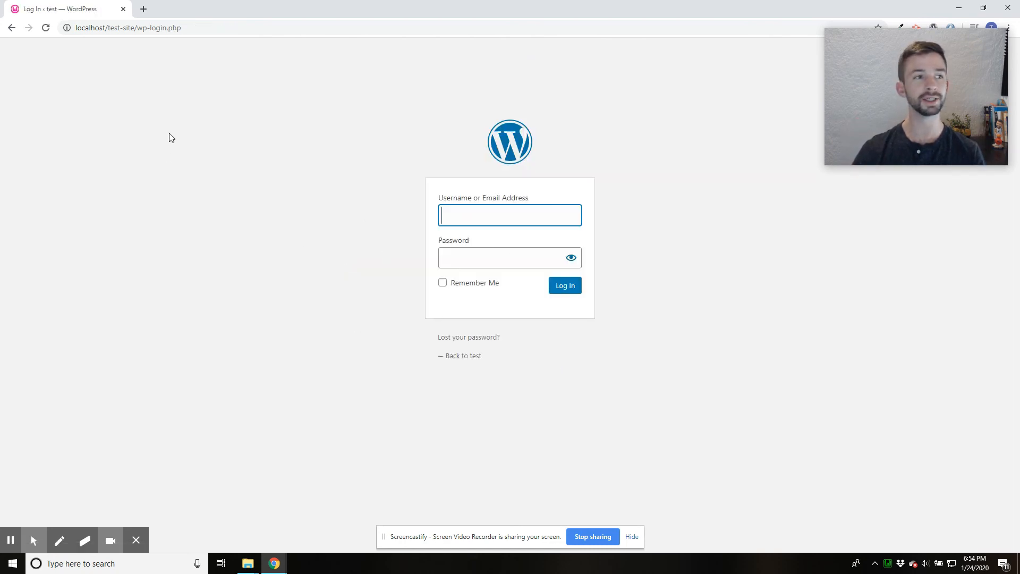
left_click_drag(86, 29, 190, 19)
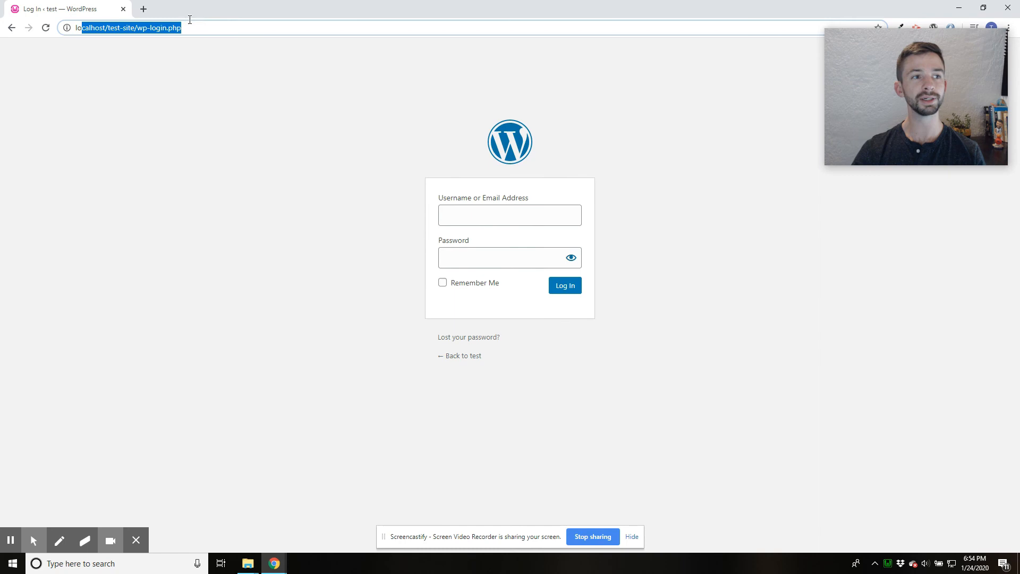
left_click(491, 210)
left_click(505, 239)
left_click(496, 258)
type("•••••")
left_click(563, 287)
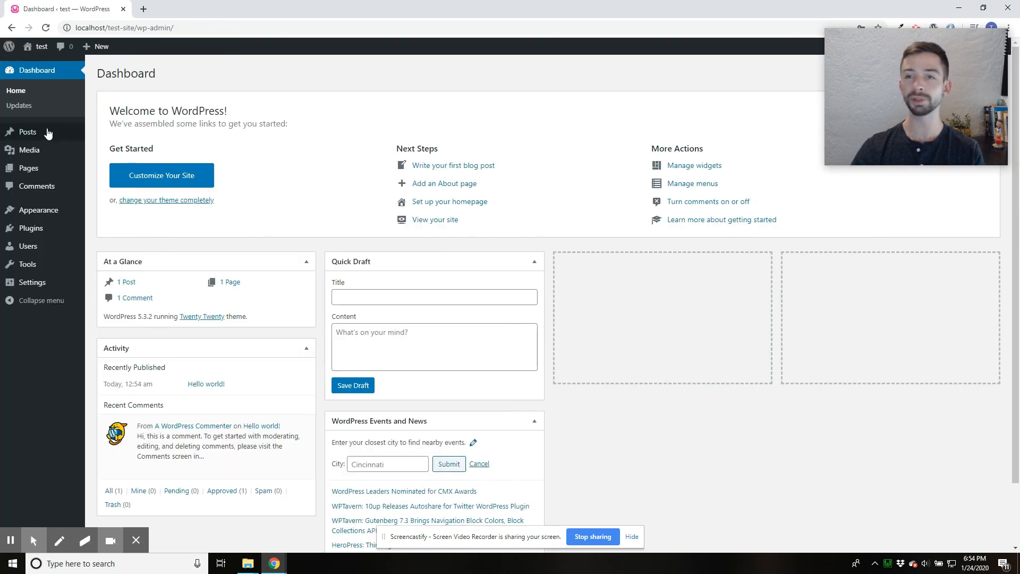
- Open the site's front page in a separate browser tab, look through it, and return to the WordPress dashboard
right_click(35, 63)
left_click(56, 72)
left_click(164, 10)
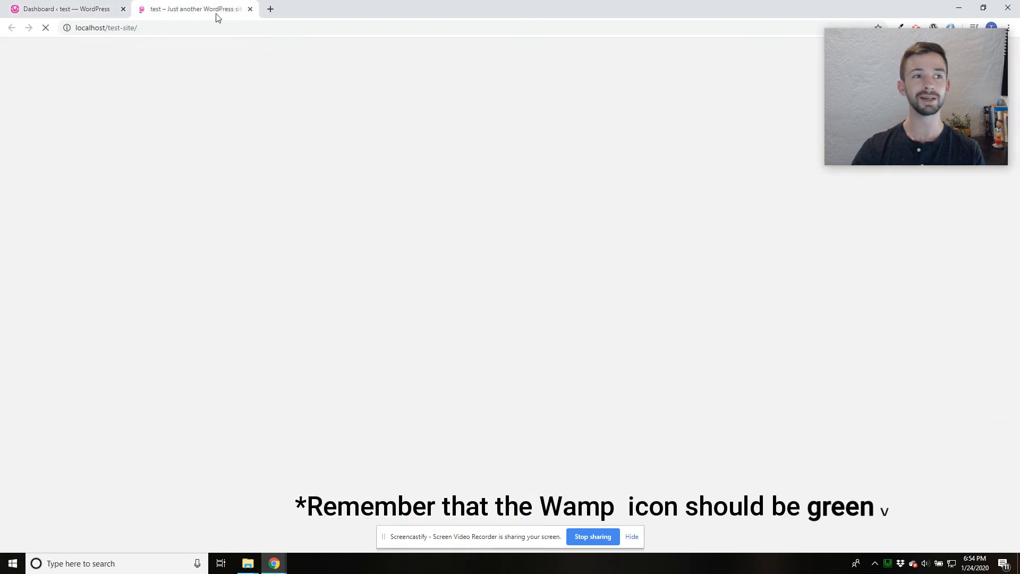
scroll(728, 340, "down", 5)
scroll(737, 357, "up", 5)
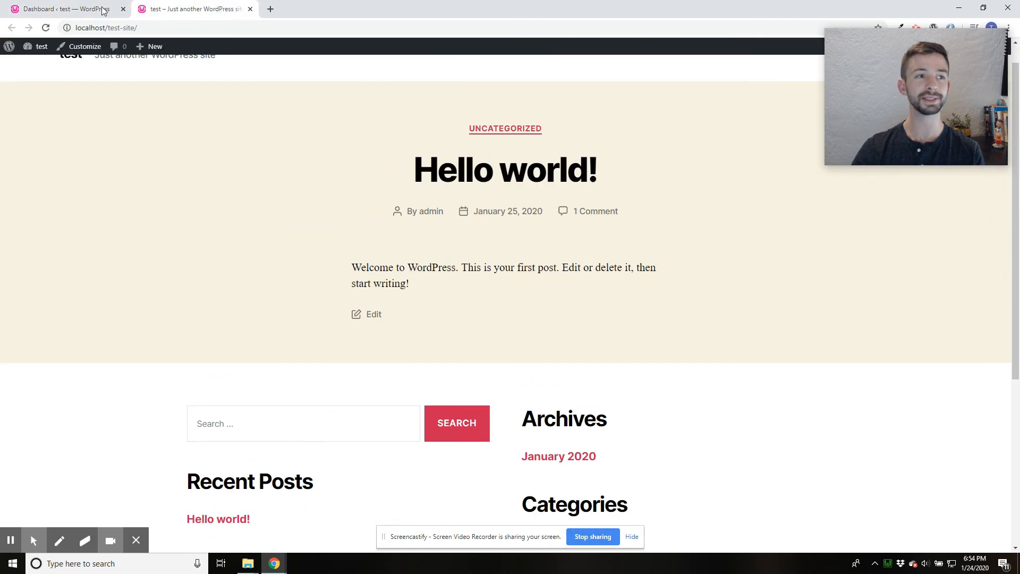
left_click(101, 10)
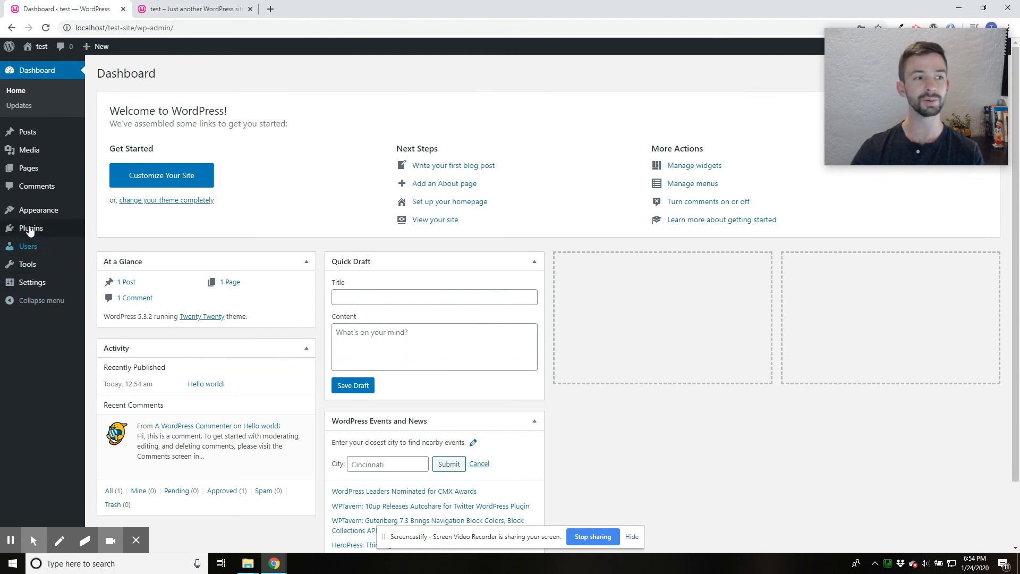
mouse_move(33, 216)
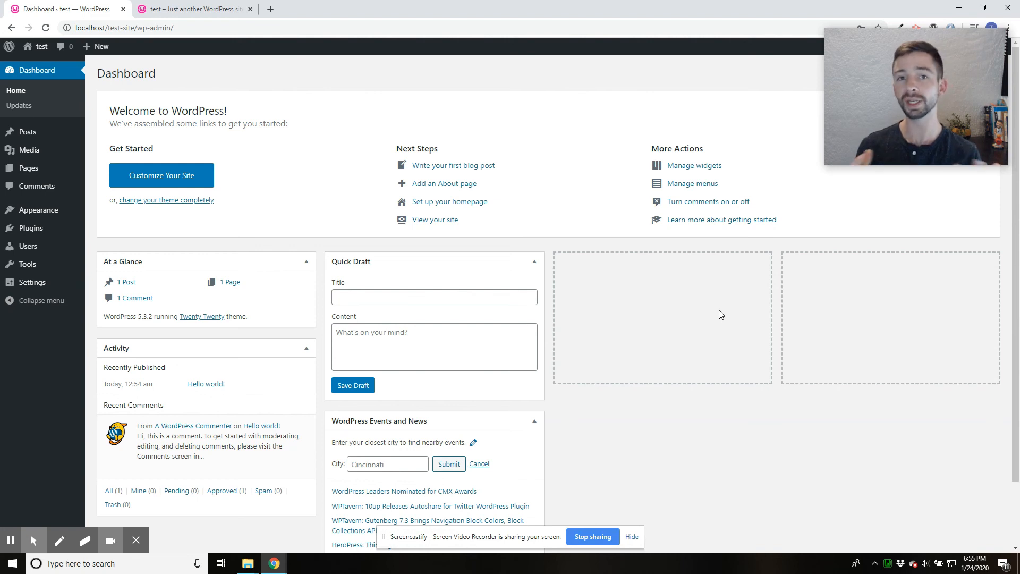
- Check WampServer's running status, its settings options and its service controls from the system tray
right_click(890, 567)
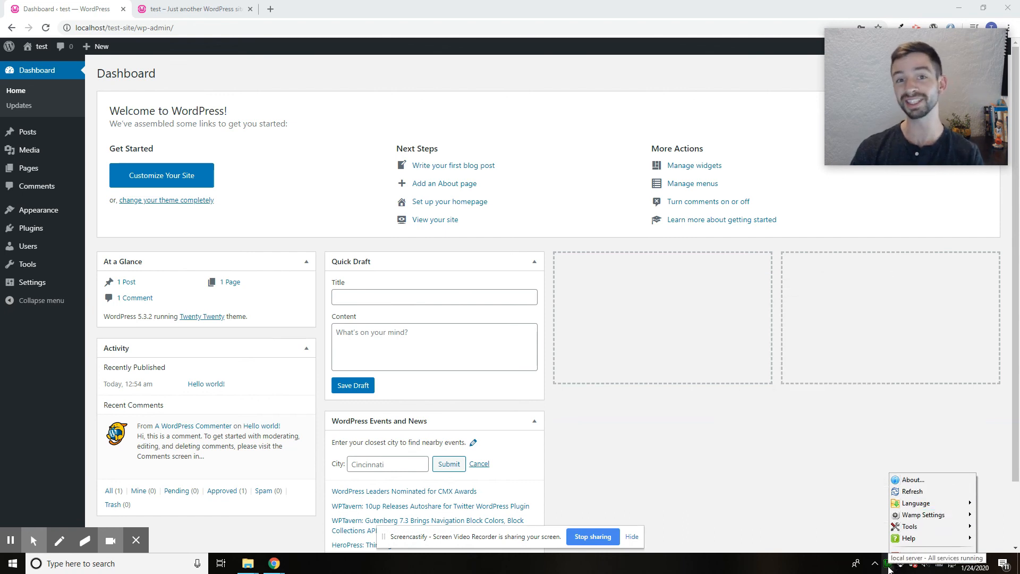
left_click(889, 569)
left_click(890, 568)
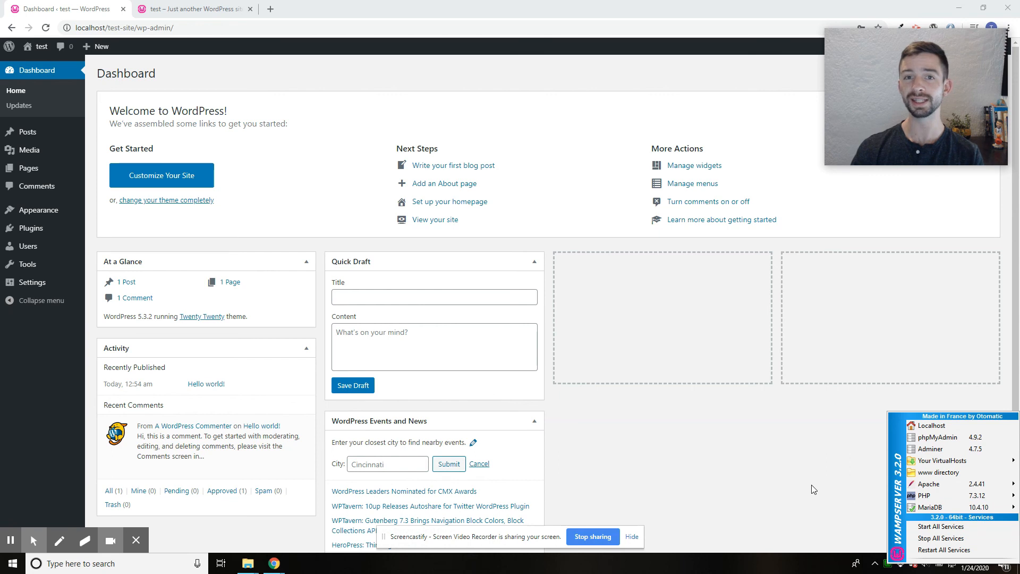
left_click(887, 568)
left_click(887, 568)
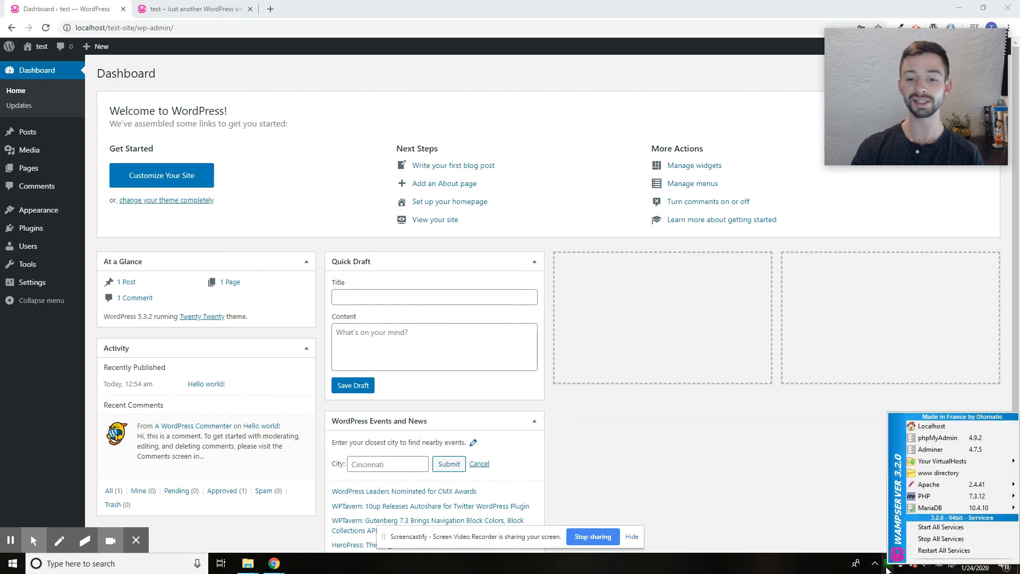
mouse_move(935, 509)
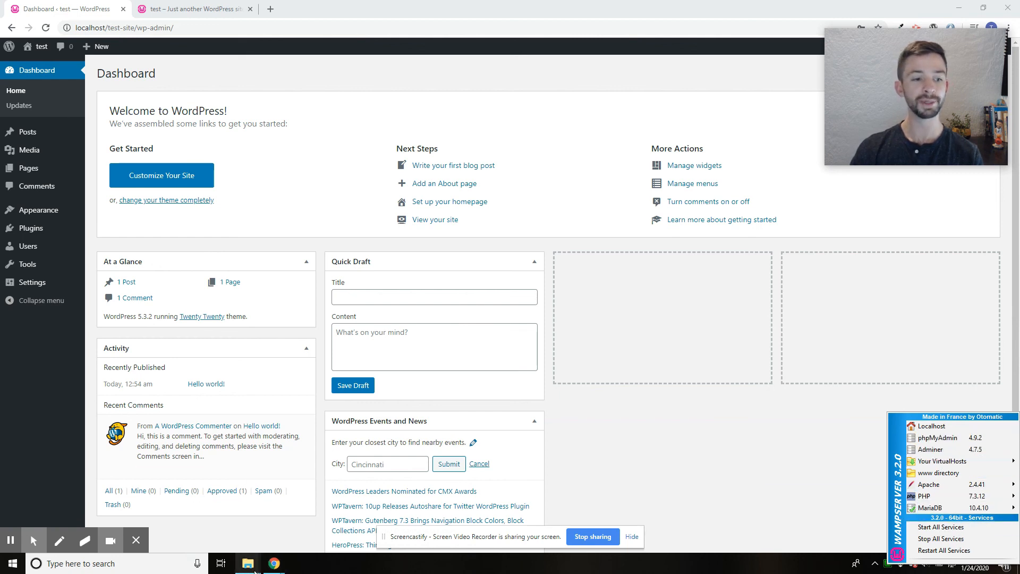
- Switch to File Explorer, browse from the C: drive to wamp64 and its www folder, and locate the test-site folder
mouse_move(254, 569)
left_click(346, 515)
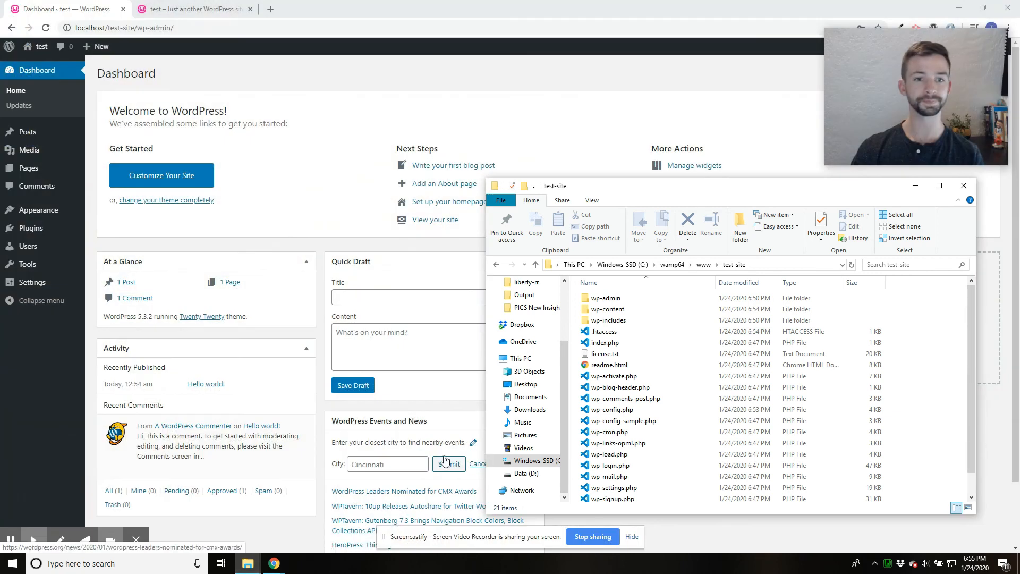
left_click(616, 264)
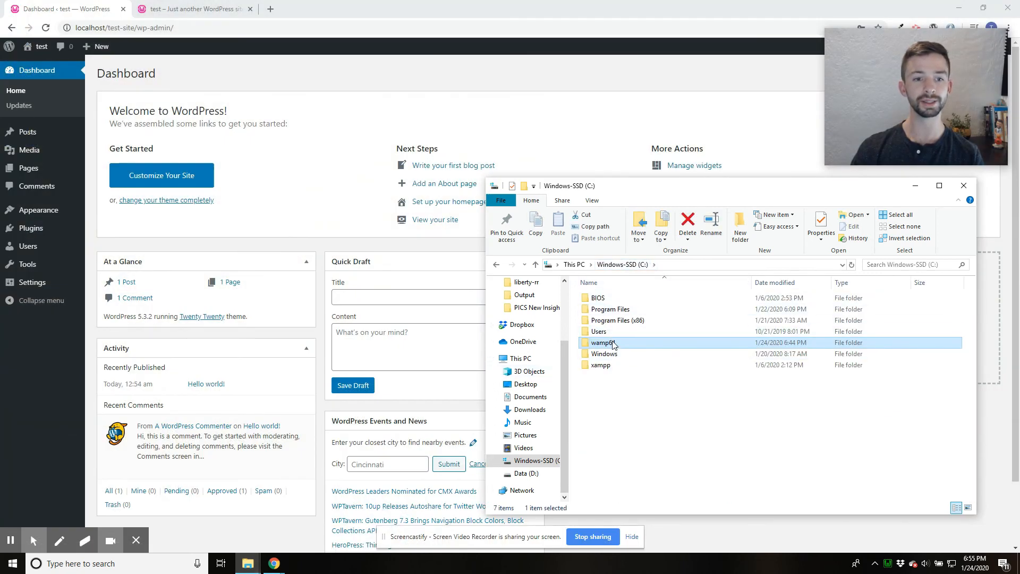
double_click(601, 343)
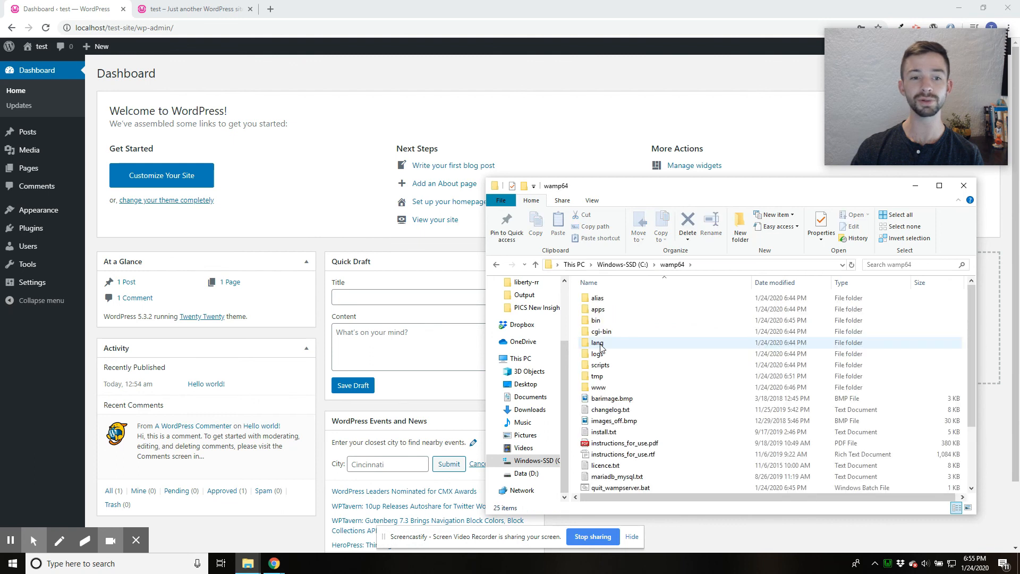
double_click(613, 389)
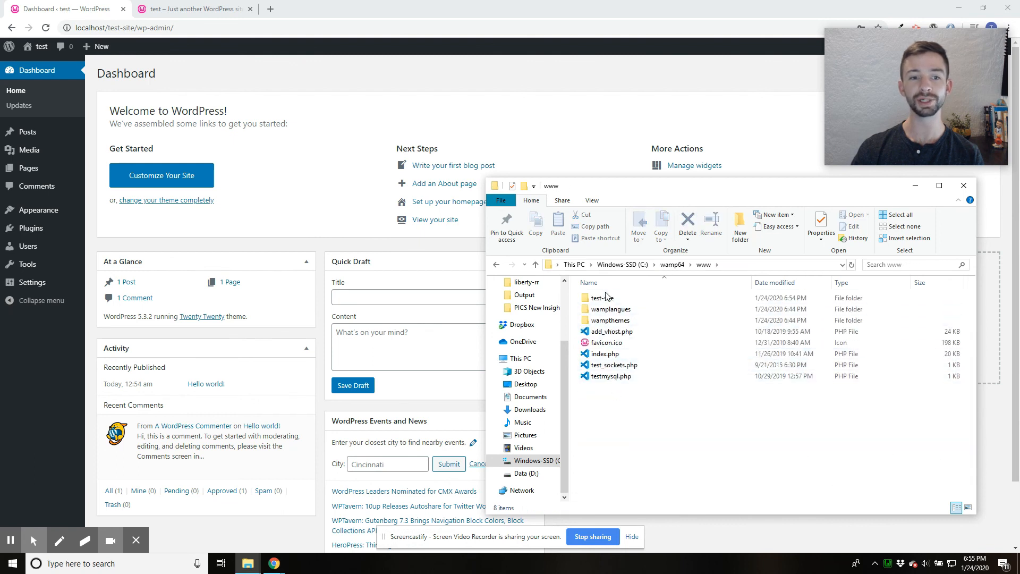
left_click(606, 300)
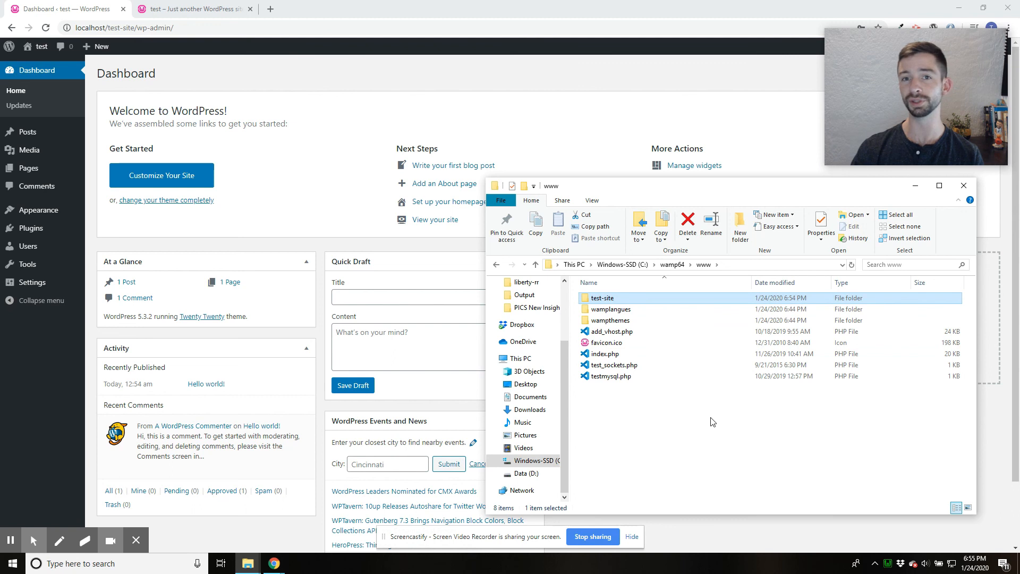
right_click(627, 408)
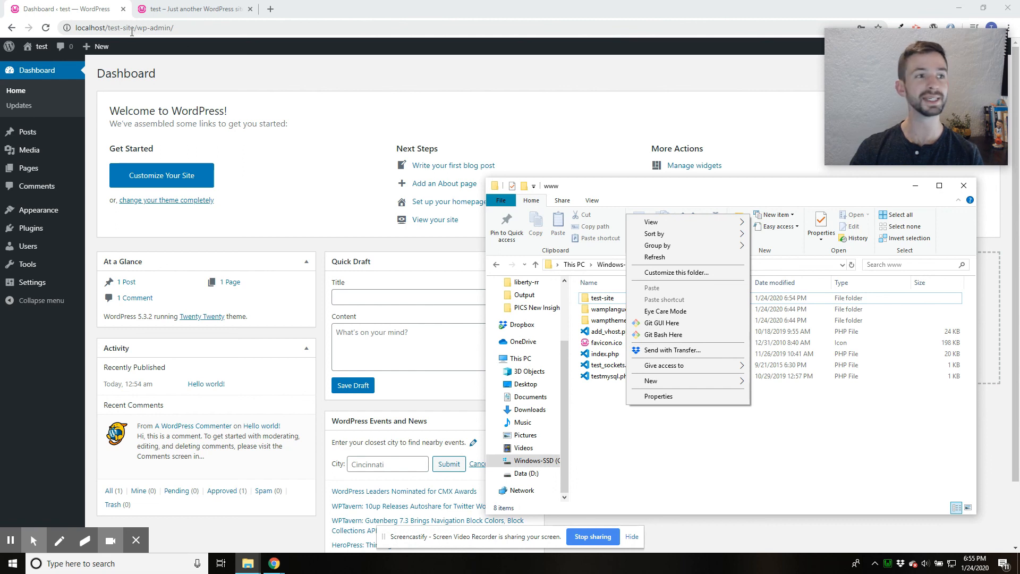
- Switch to Chrome and change the dashboard page's address to localhost/php-site/
left_click_drag(108, 25, 233, 23)
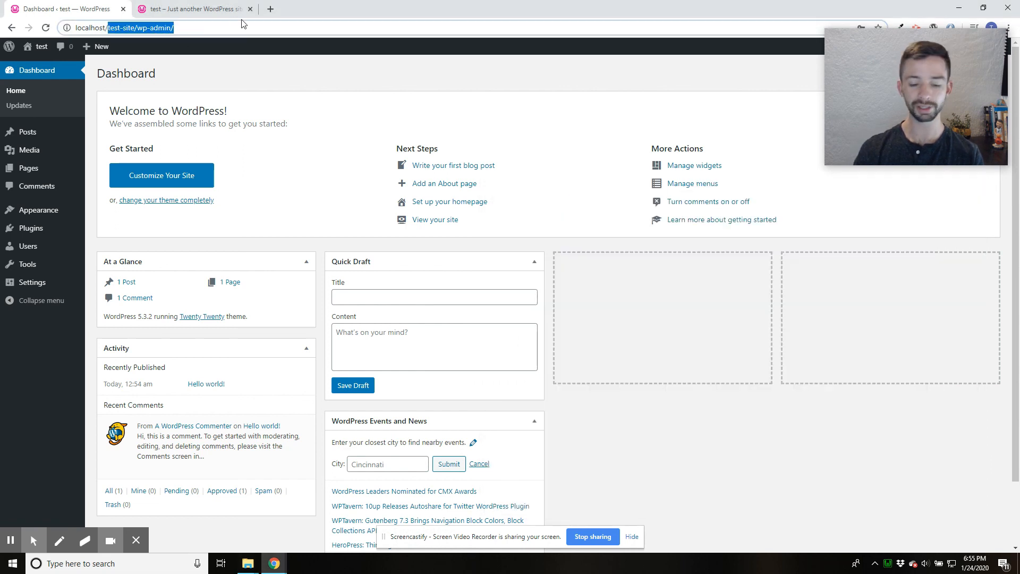
type("php-site/")
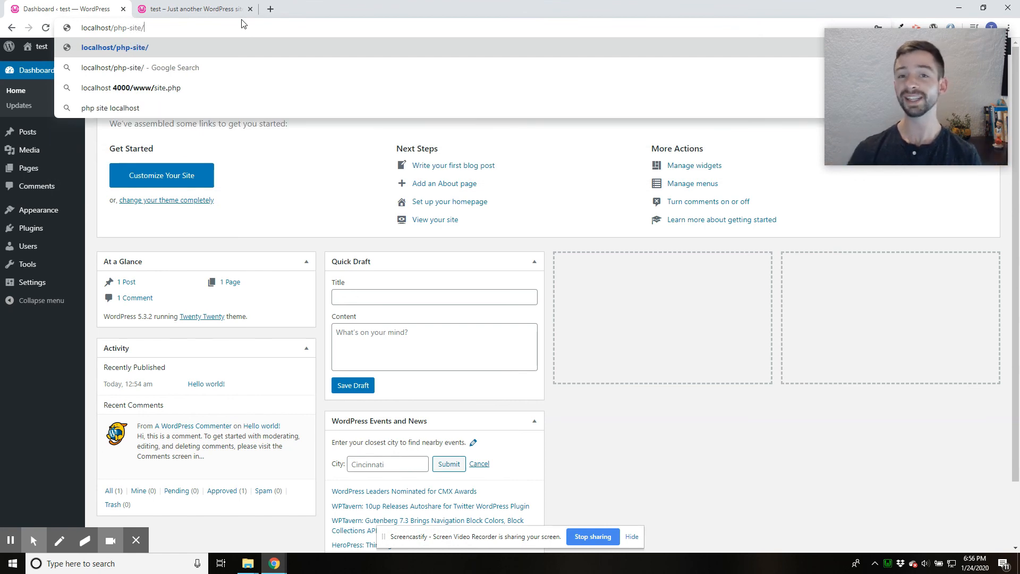
key("Return")
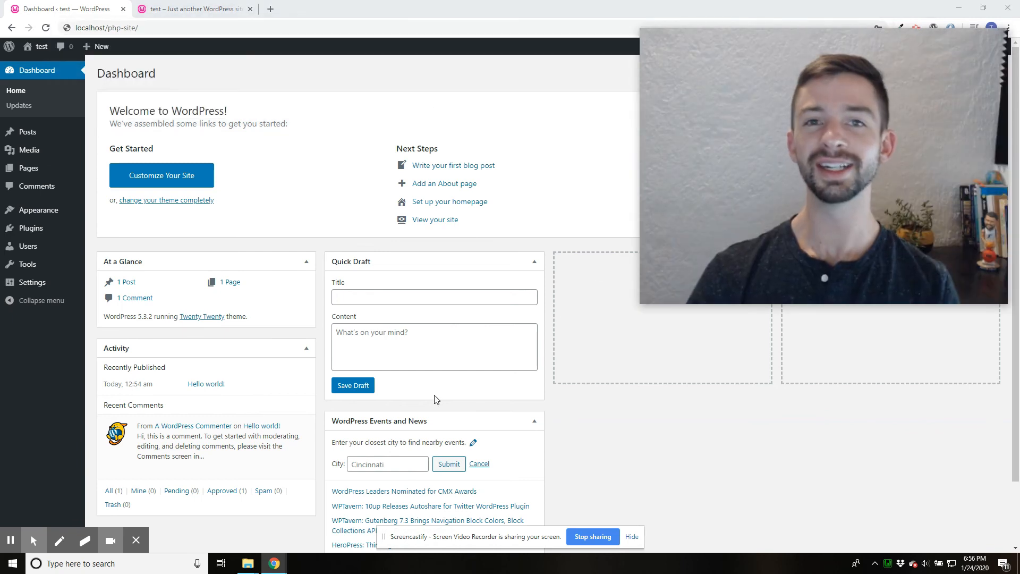